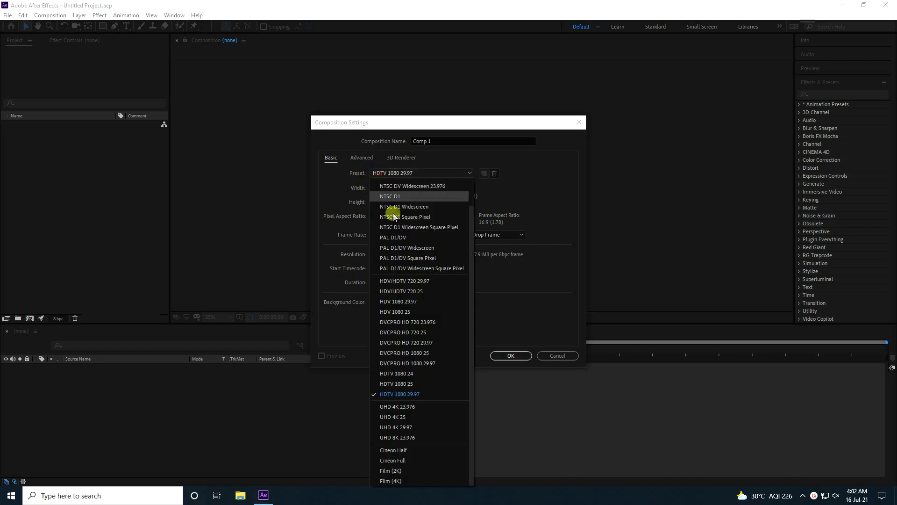
Step: Create a composition with the HDTV 1080 29.97 preset and fit it in the viewer
{"action": "left_click", "coordinate": [413, 396]}
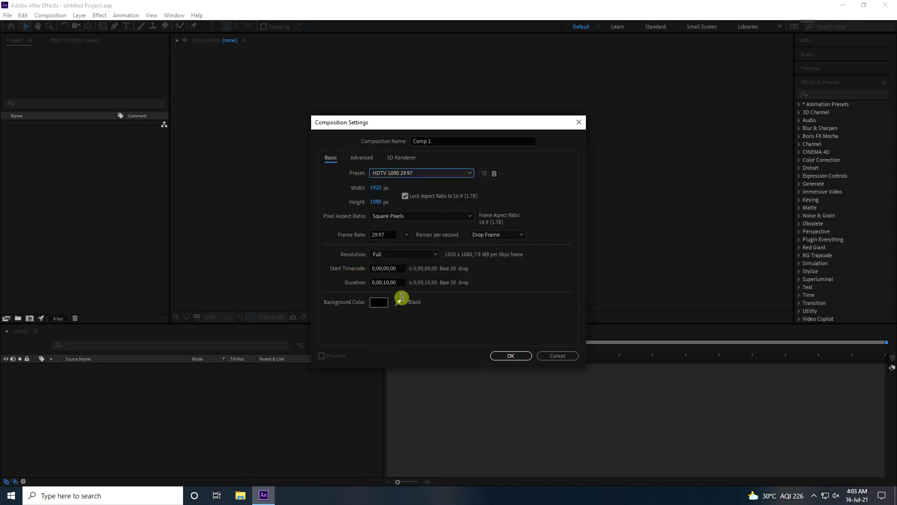
{"action": "left_click", "coordinate": [511, 356]}
{"action": "left_click", "coordinate": [236, 317]}
{"action": "left_click", "coordinate": [220, 317]}
{"action": "left_click", "coordinate": [221, 174]}
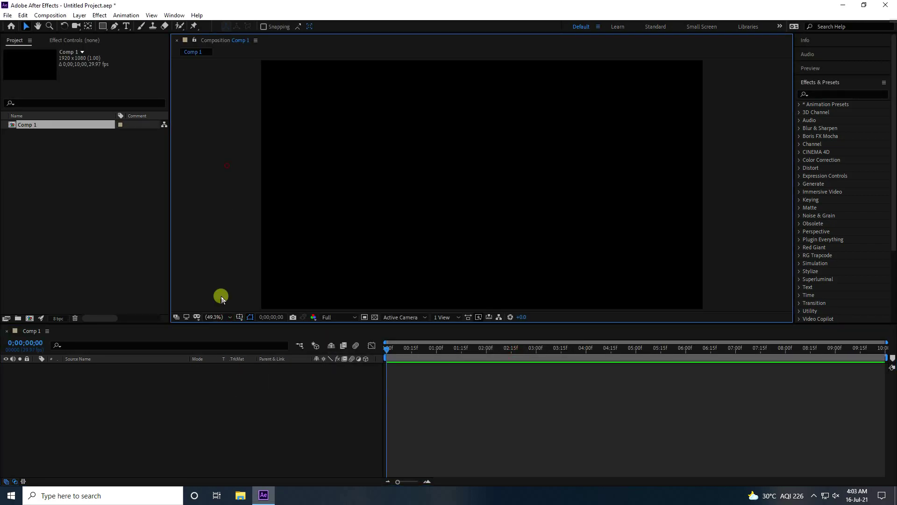
Step: Add a new solid layer named BG at the composition's size
{"action": "right_click", "coordinate": [199, 429]}
{"action": "mouse_move", "coordinate": [201, 318]}
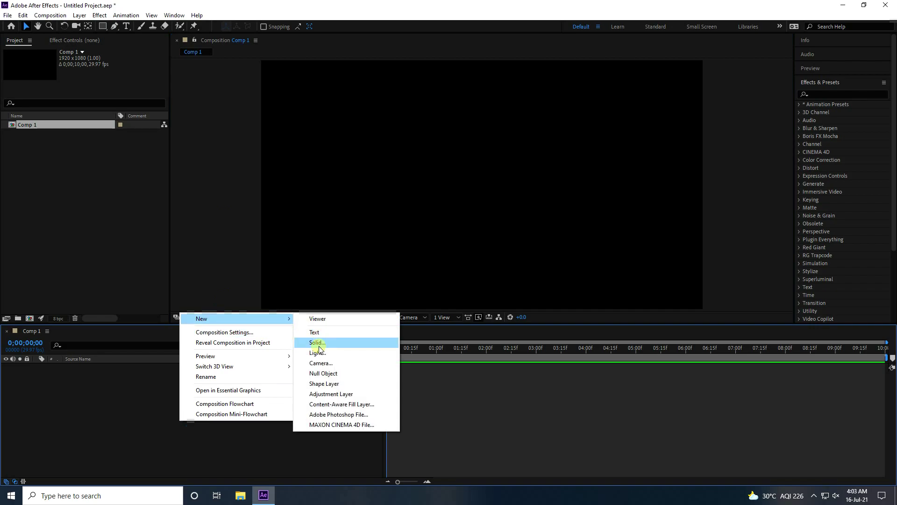
{"action": "left_click", "coordinate": [318, 342]}
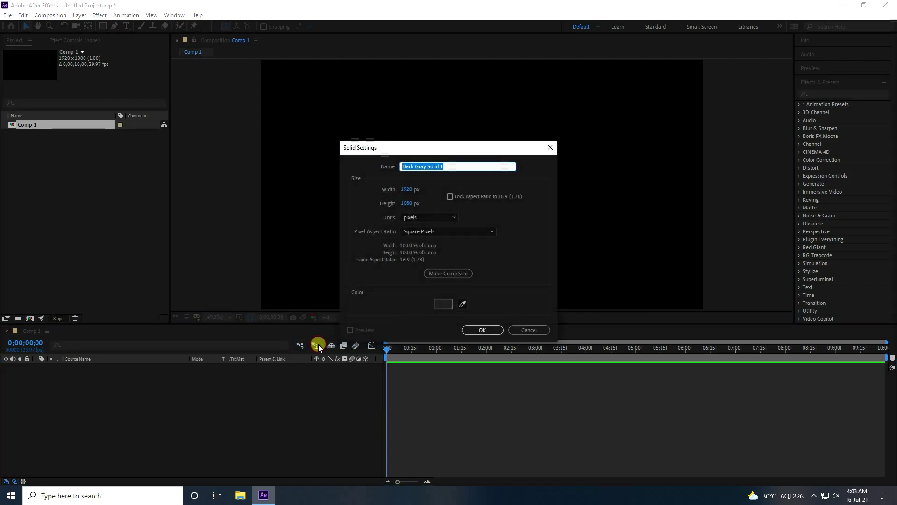
{"action": "type", "text": "BG"}
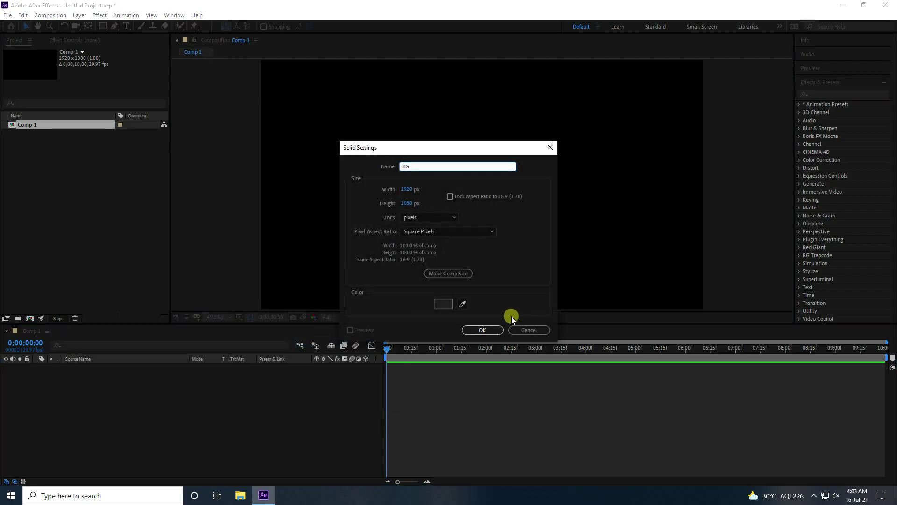
{"action": "left_click", "coordinate": [486, 329]}
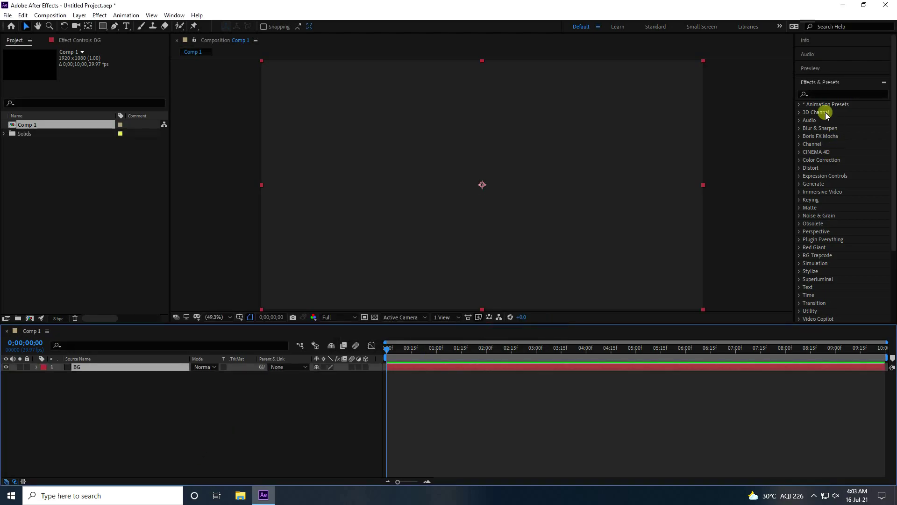
Step: Find the Gradient Ramp effect and apply it to the BG layer
{"action": "left_click", "coordinate": [831, 94]}
{"action": "type", "text": "ramp"}
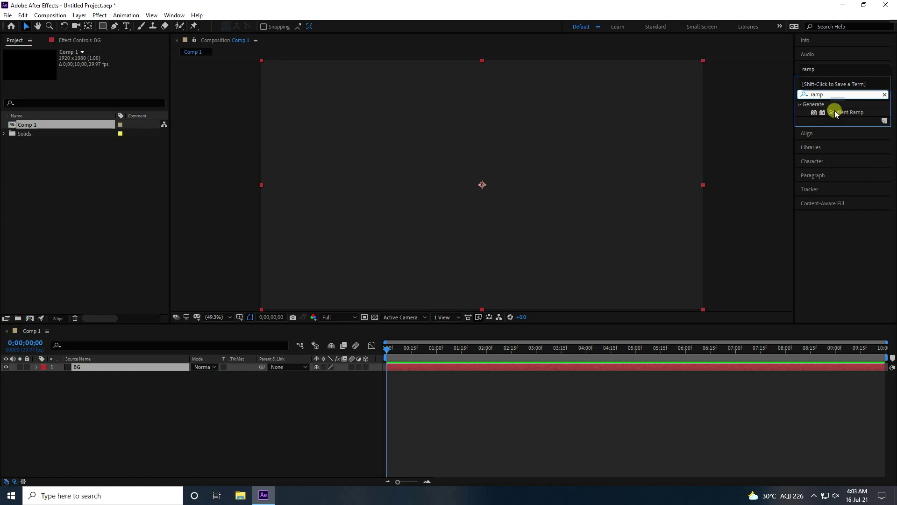
{"action": "left_click_drag", "start_coordinate": [851, 114], "coordinate": [152, 372]}
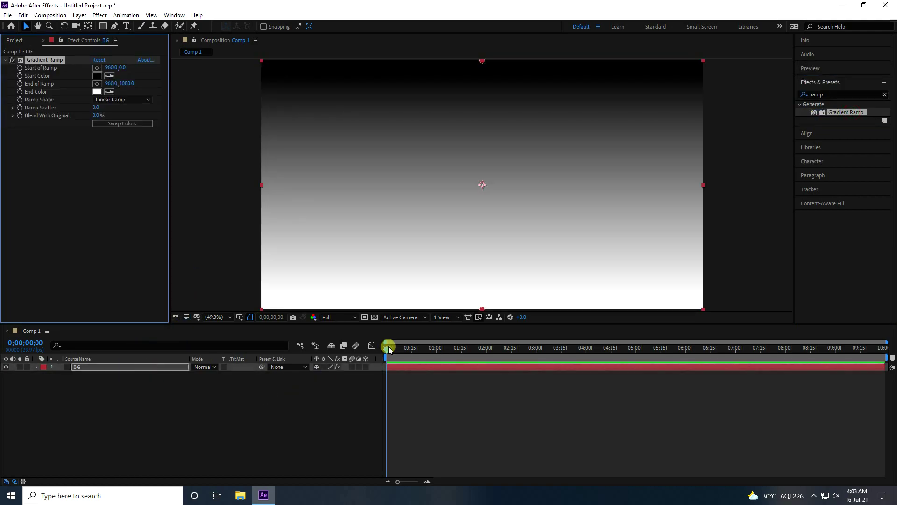
Step: Change the ramp shape to Radial Ramp and move the start of the ramp to 960, 539
{"action": "left_click", "coordinate": [133, 100]}
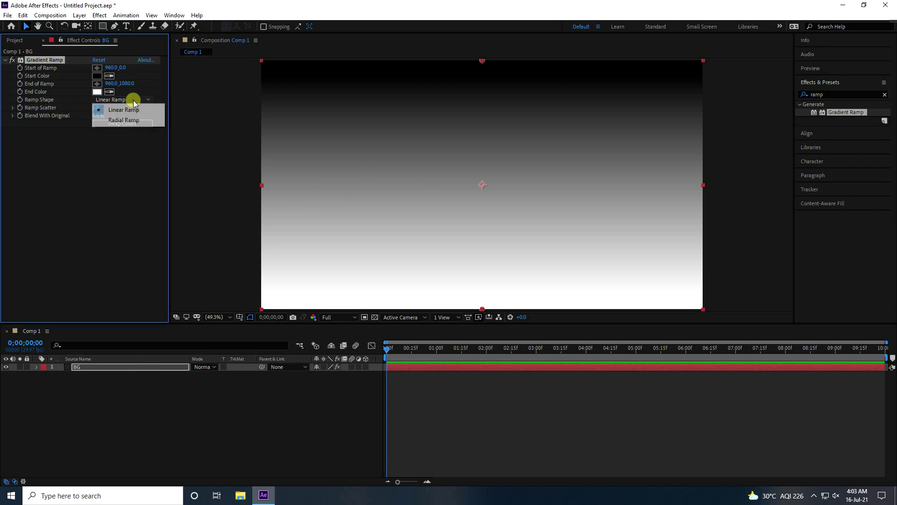
{"action": "left_click", "coordinate": [124, 120]}
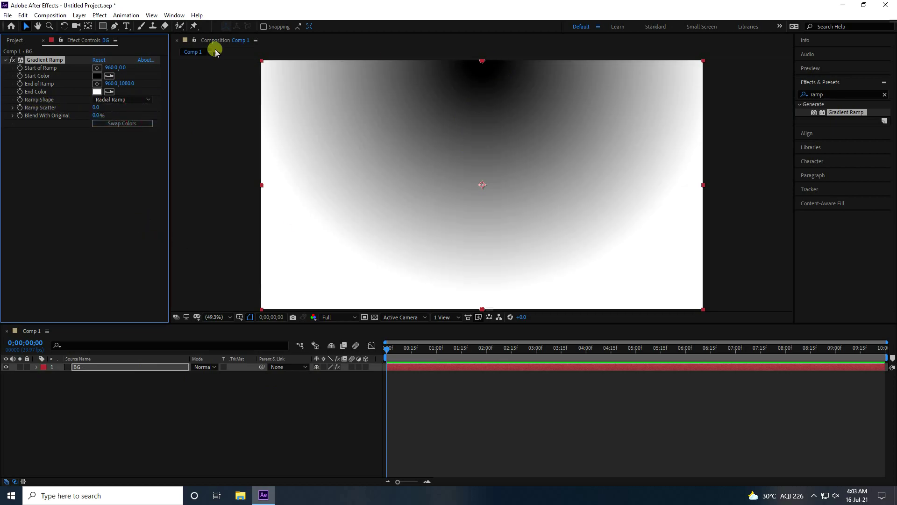
{"action": "left_click_drag", "start_coordinate": [123, 68], "coordinate": [348, 92]}
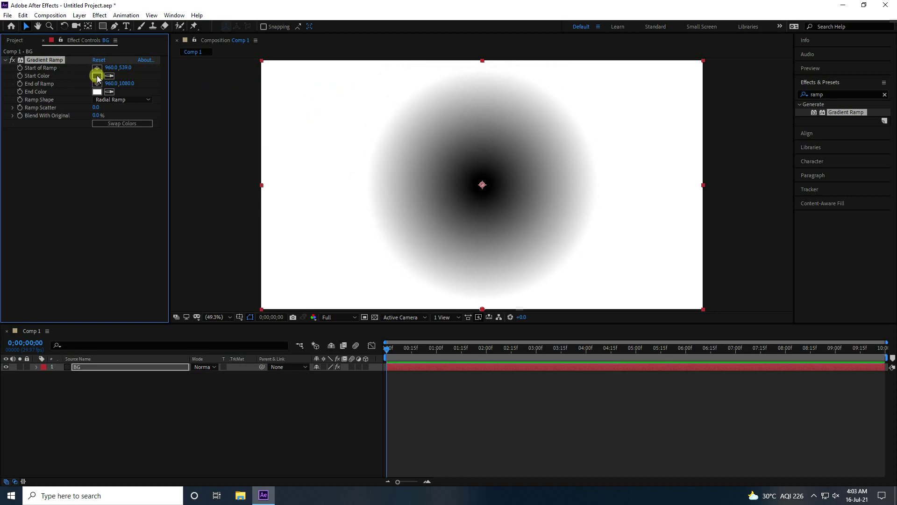
Step: Set the ramp's start color to hue 14, saturation 80 and brightness 100
{"action": "left_click", "coordinate": [97, 76]}
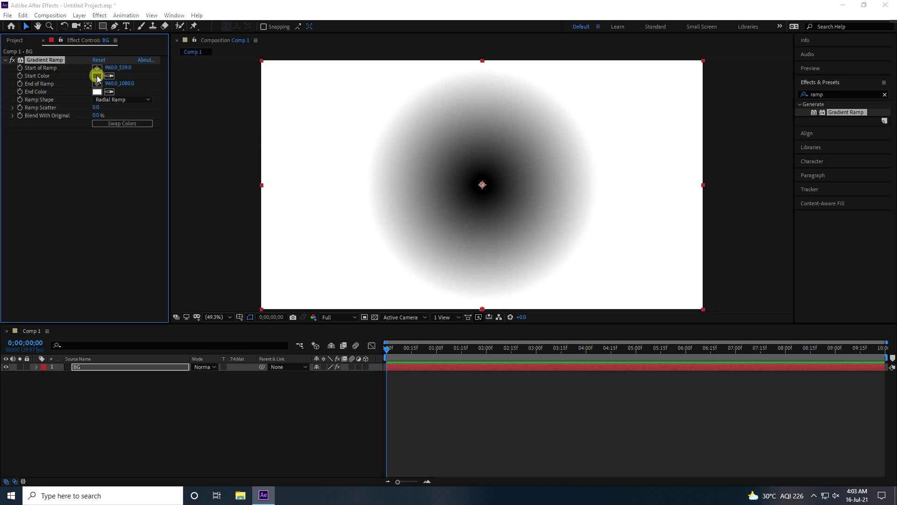
{"action": "left_click_drag", "start_coordinate": [169, 184], "coordinate": [183, 146]}
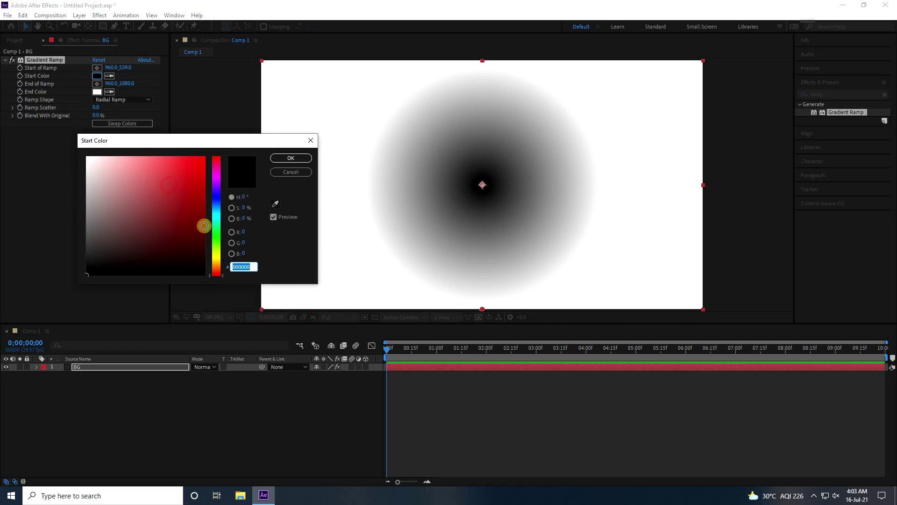
{"action": "left_click", "coordinate": [244, 200]}
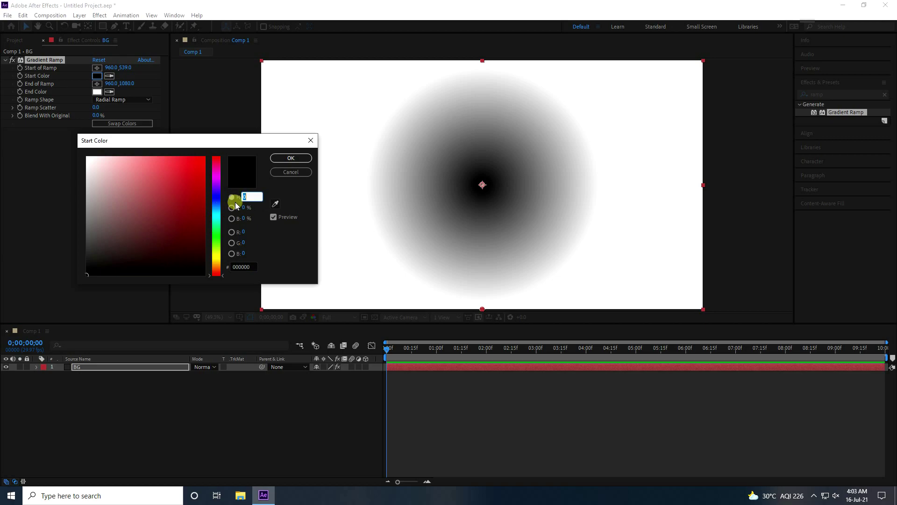
{"action": "type", "text": "14"}
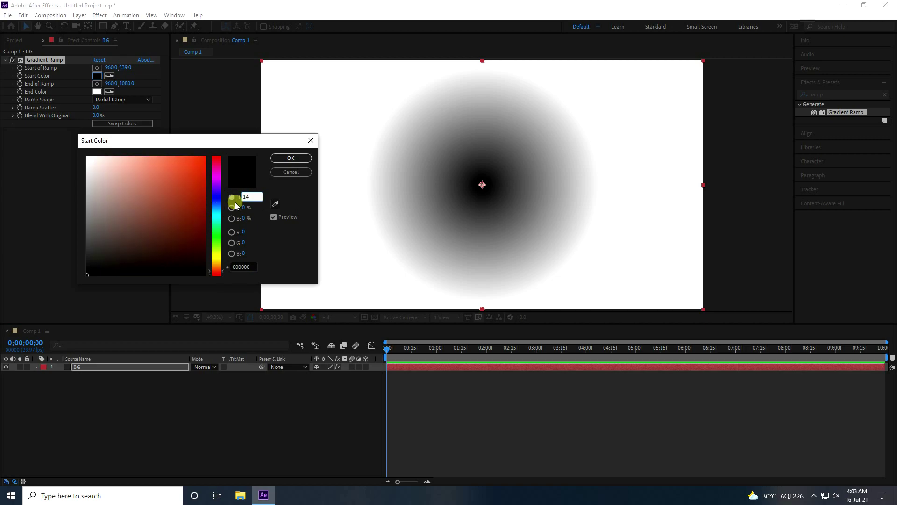
{"action": "key", "text": "Tab"}
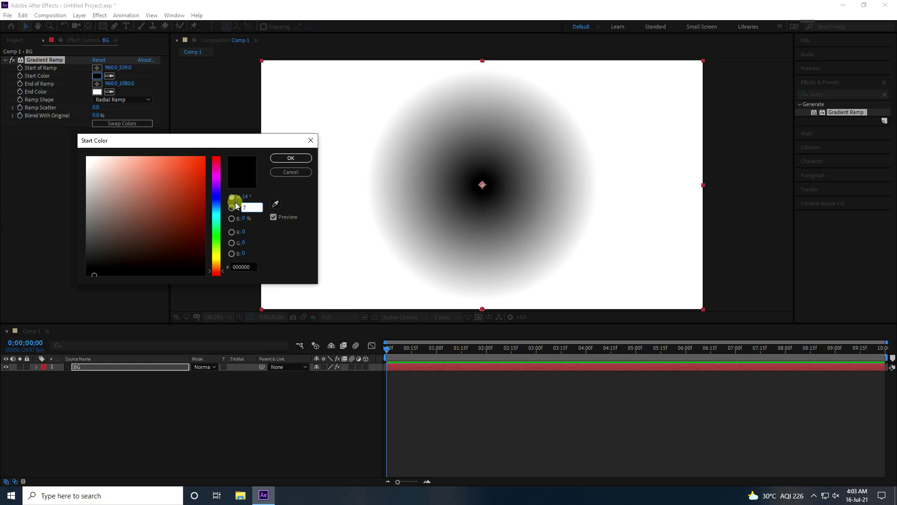
{"action": "type", "text": "80"}
{"action": "key", "text": "Tab"}
{"action": "type", "text": "100"}
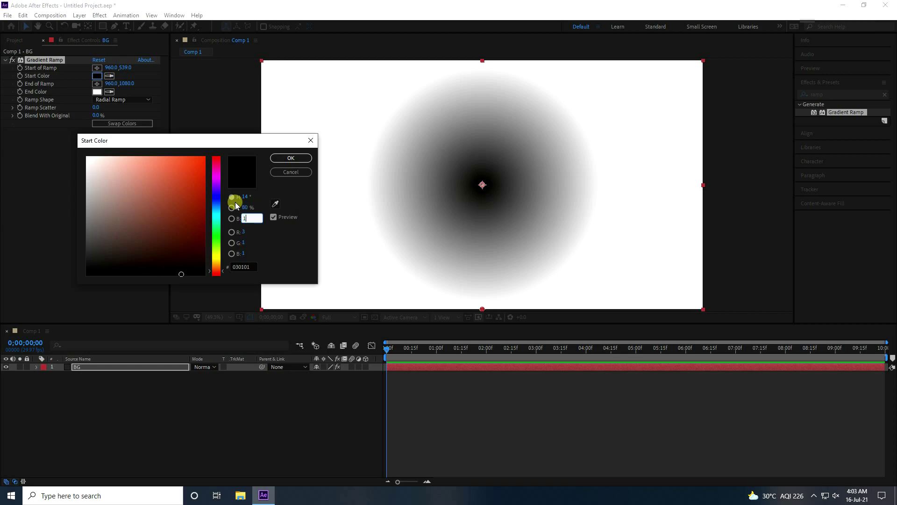
{"action": "left_click", "coordinate": [290, 158]}
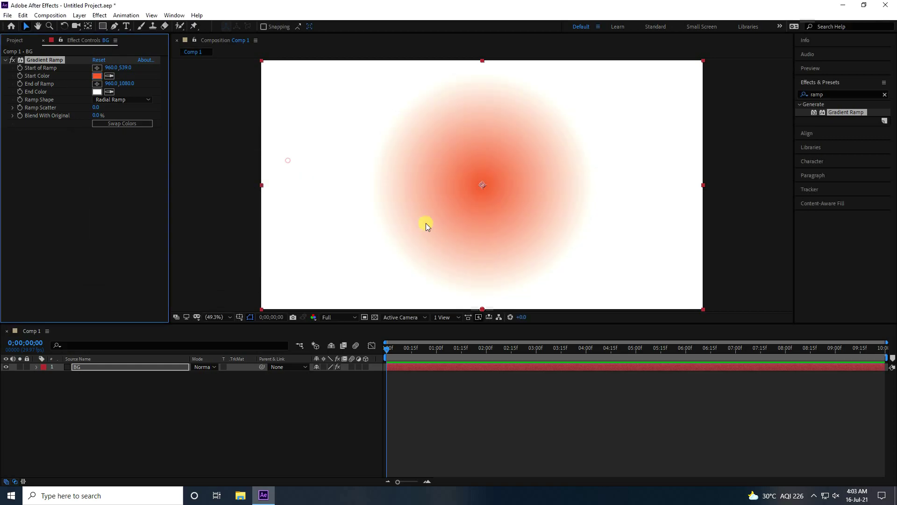
Step: Set the ramp's end color to hue 17, saturation 100 and brightness 65
{"action": "left_click", "coordinate": [97, 91]}
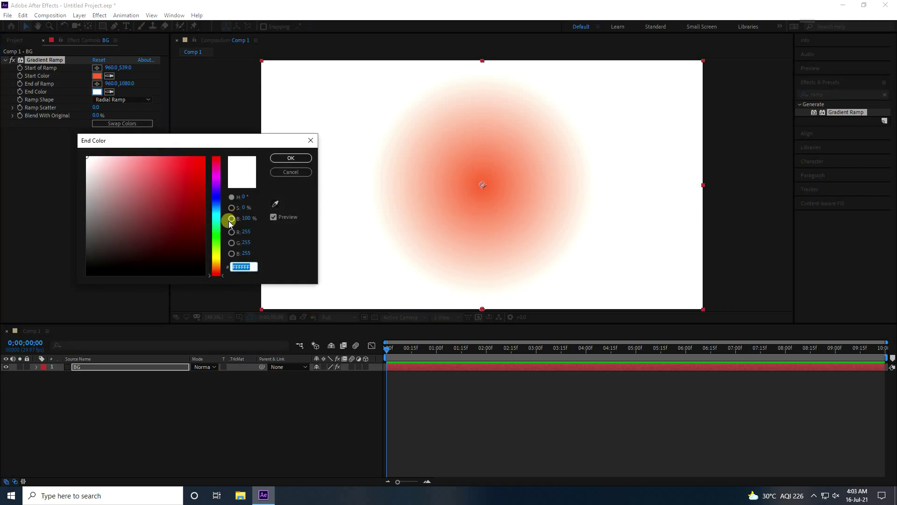
{"action": "left_click", "coordinate": [244, 197]}
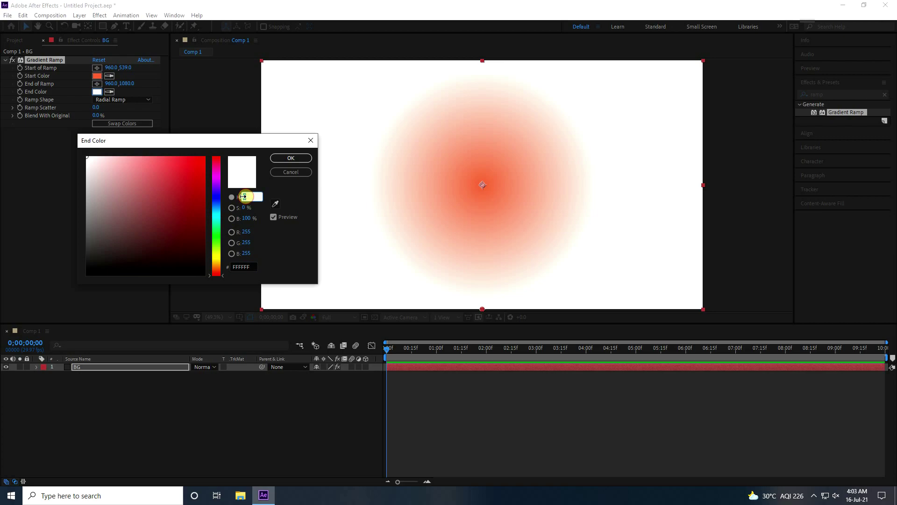
{"action": "type", "text": "17"}
{"action": "key", "text": "Tab"}
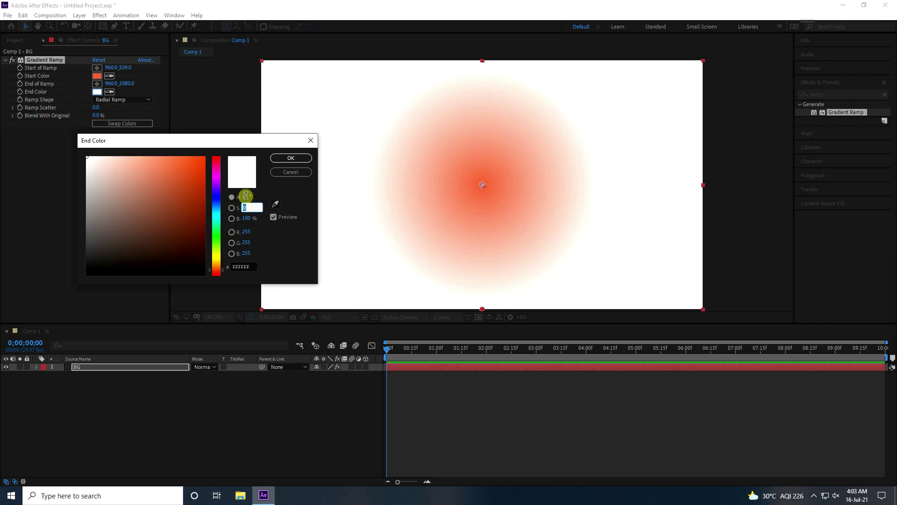
{"action": "type", "text": "100"}
{"action": "key", "text": "Tab"}
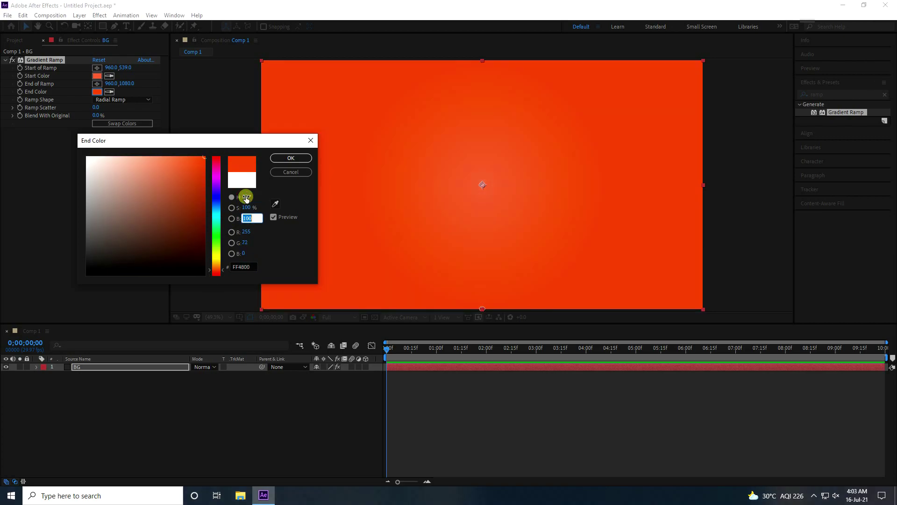
{"action": "type", "text": "65"}
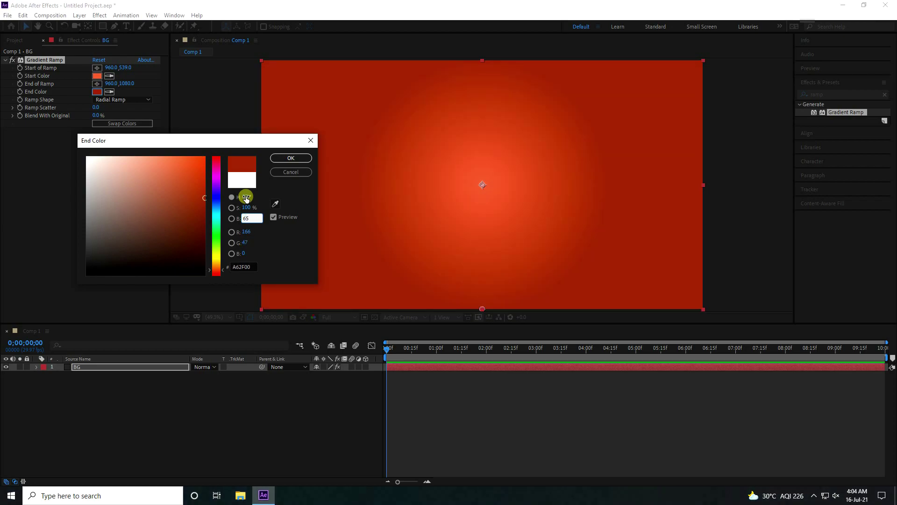
{"action": "left_click", "coordinate": [290, 158]}
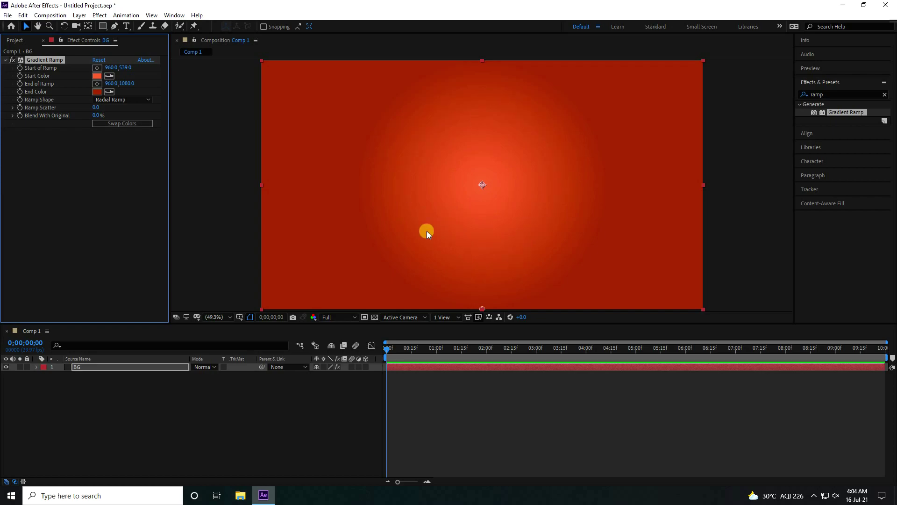
Step: Create a new text layer above BG reading "Orange"
{"action": "left_click", "coordinate": [72, 448]}
{"action": "right_click", "coordinate": [99, 440]}
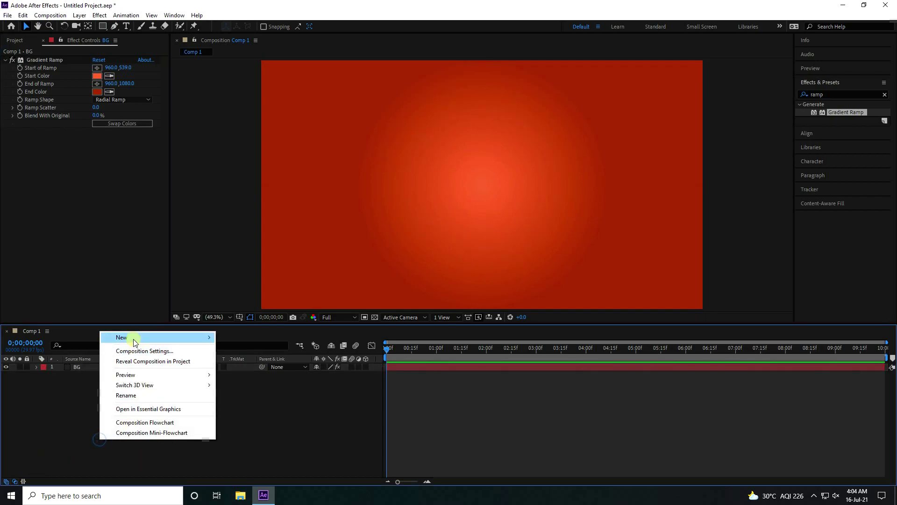
{"action": "mouse_move", "coordinate": [124, 337]}
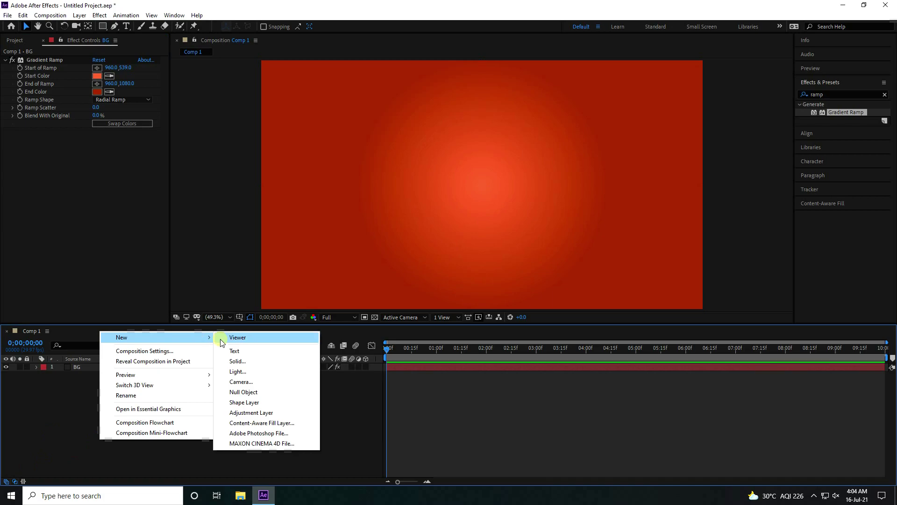
{"action": "left_click", "coordinate": [250, 355]}
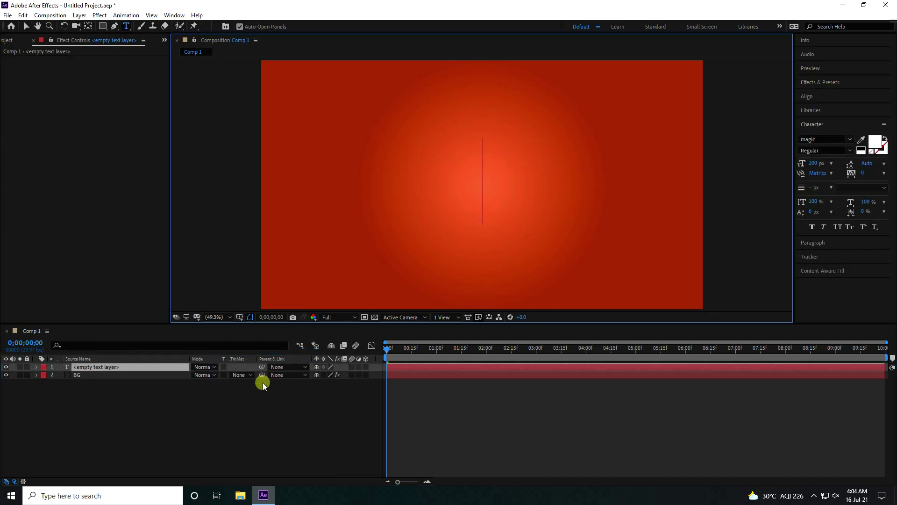
{"action": "type", "text": "O"}
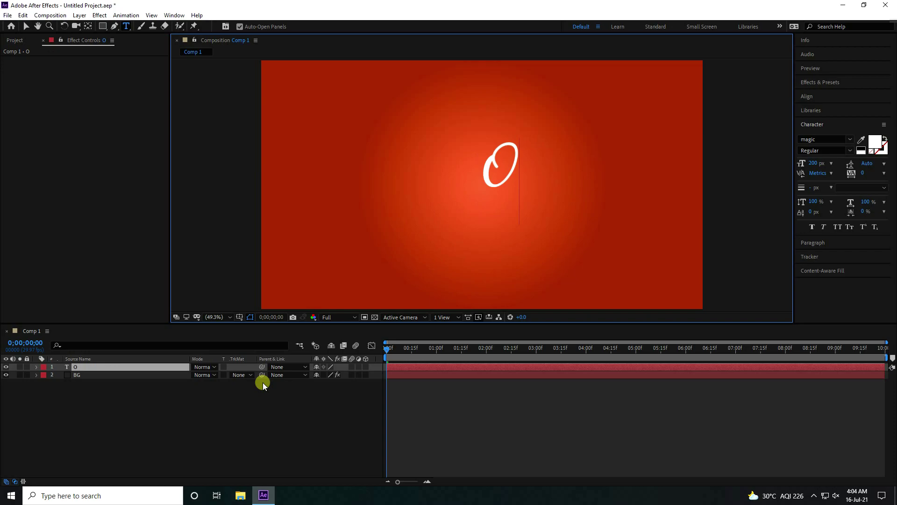
{"action": "type", "text": "range"}
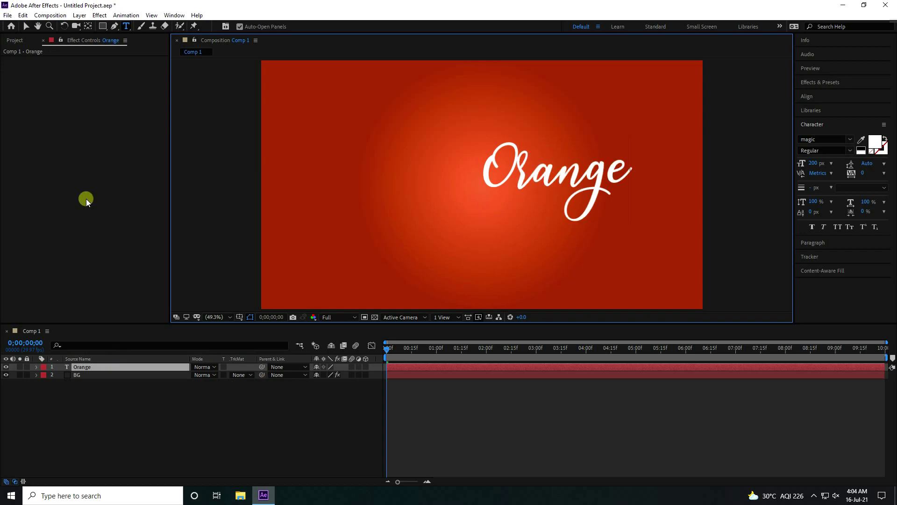
Step: Center the Orange layer's anchor point and align the text horizontally and vertically to the composition's center
{"action": "left_click", "coordinate": [26, 26]}
{"action": "key", "text": "ctrl+alt+Home"}
{"action": "left_click", "coordinate": [803, 96]}
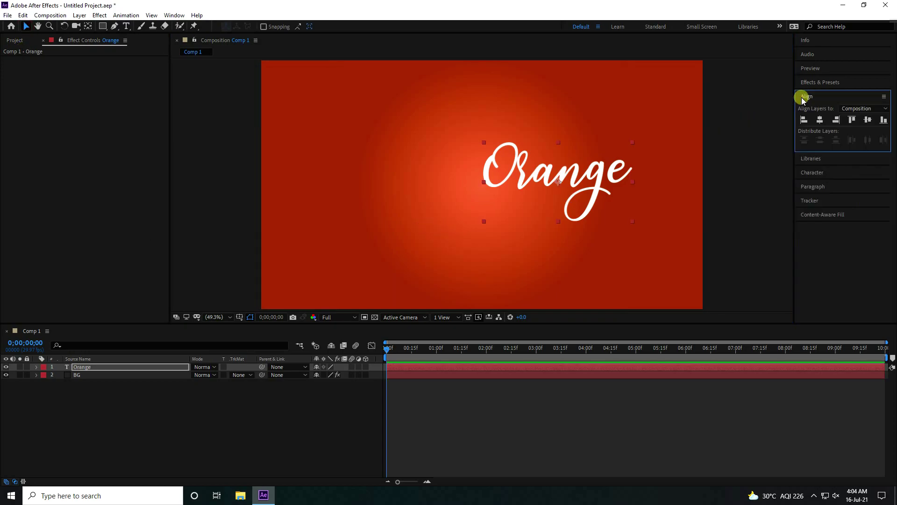
{"action": "left_click", "coordinate": [820, 120]}
{"action": "left_click", "coordinate": [868, 121]}
{"action": "left_click", "coordinate": [146, 408]}
Step: Examine the character settings of the Orange text layer
{"action": "left_click", "coordinate": [80, 366]}
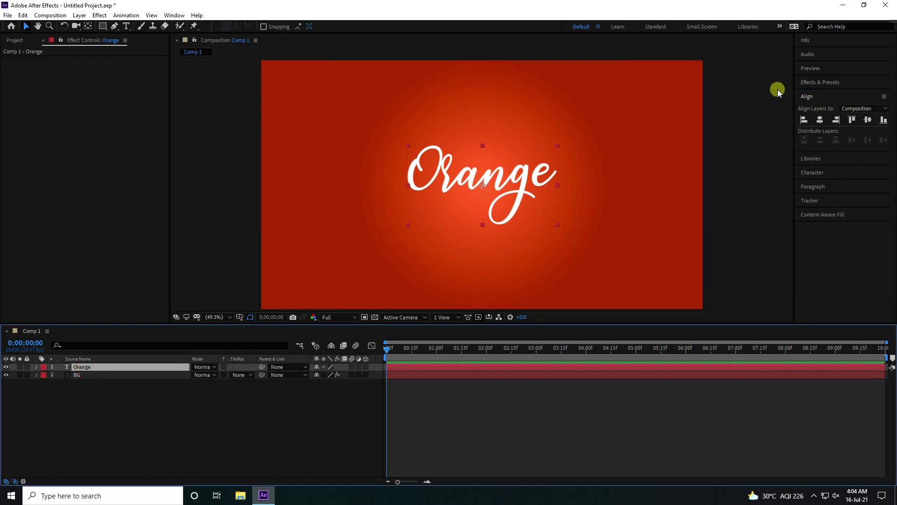
{"action": "left_click", "coordinate": [811, 172]}
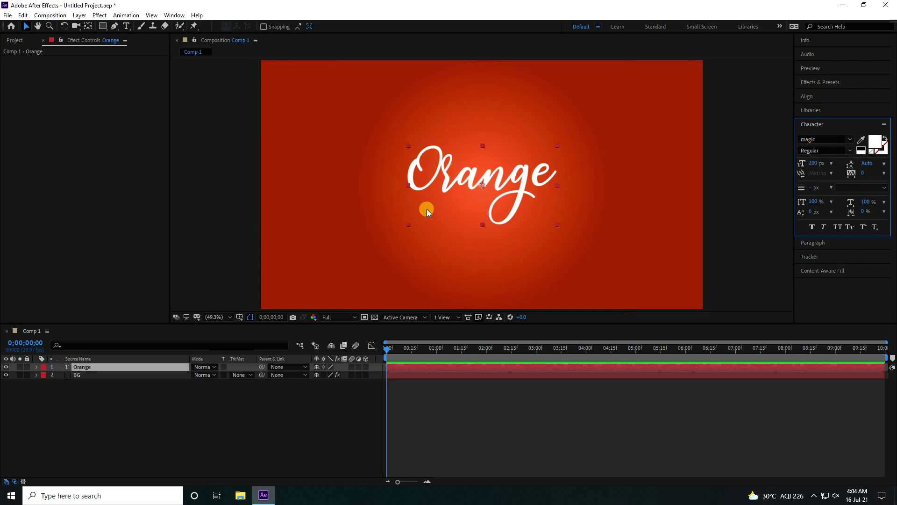
{"action": "left_click", "coordinate": [92, 434]}
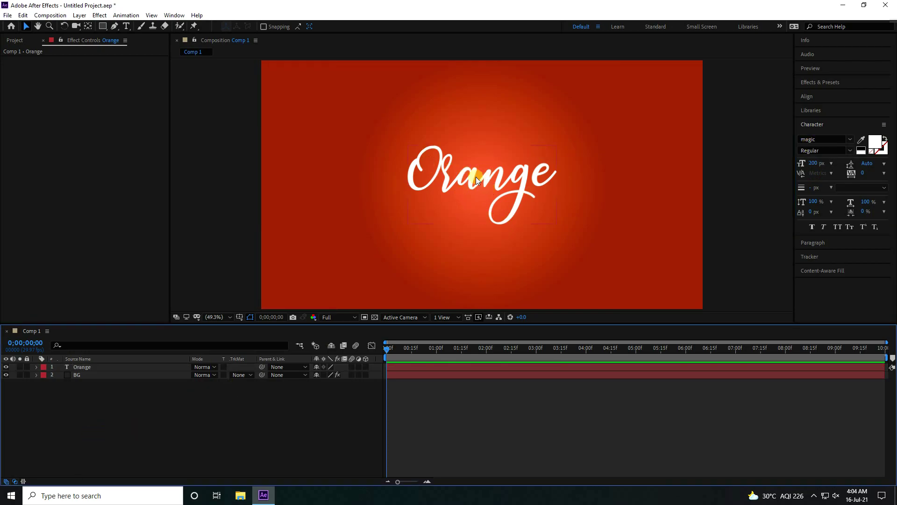
Step: Create a new 1920 x 1080 px solid layer named "E3D" above the Orange text layer
{"action": "right_click", "coordinate": [88, 418]}
{"action": "mouse_move", "coordinate": [187, 317]}
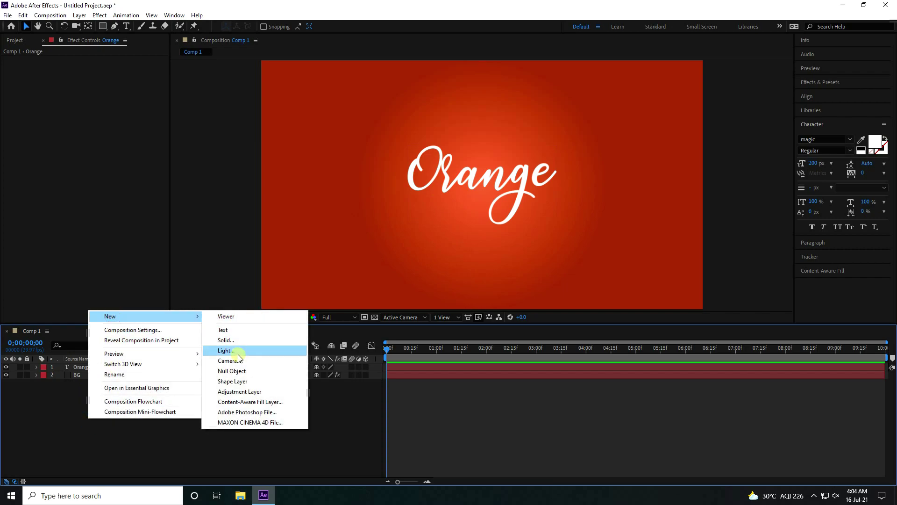
{"action": "left_click", "coordinate": [232, 342]}
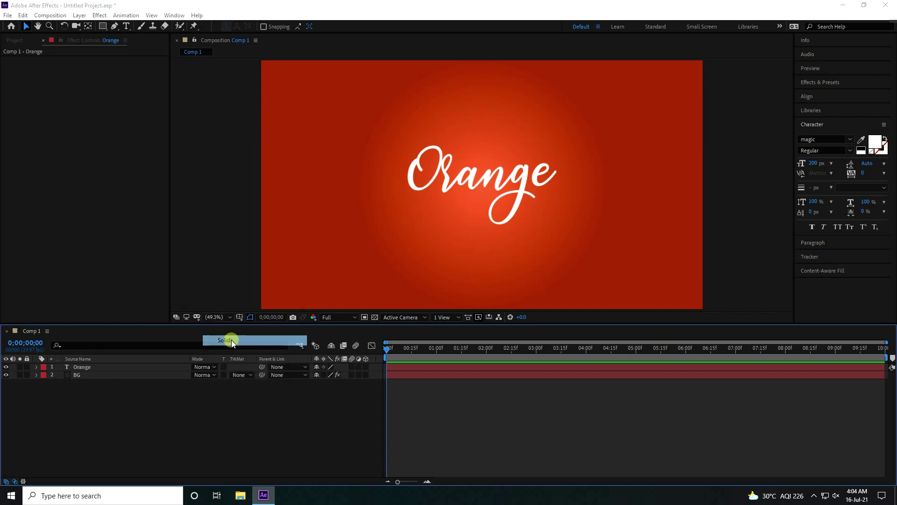
{"action": "type", "text": "E3D"}
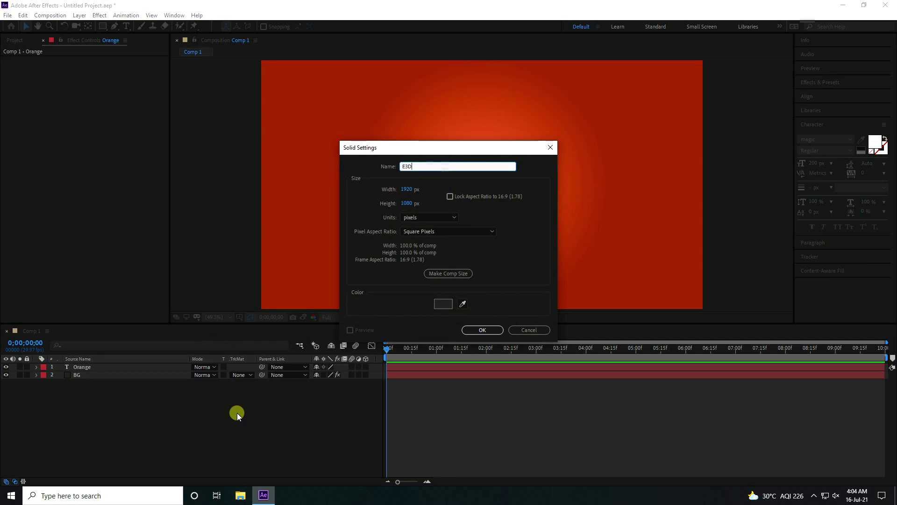
{"action": "left_click", "coordinate": [482, 330]}
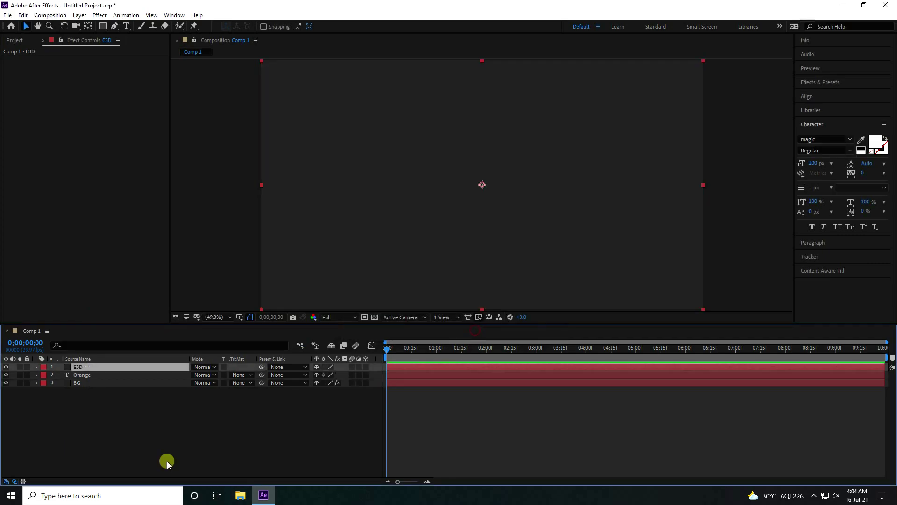
Step: Hide the Orange text layer and apply the Video Copilot Element effect to the E3D solid
{"action": "left_click", "coordinate": [6, 374]}
{"action": "left_click", "coordinate": [72, 376]}
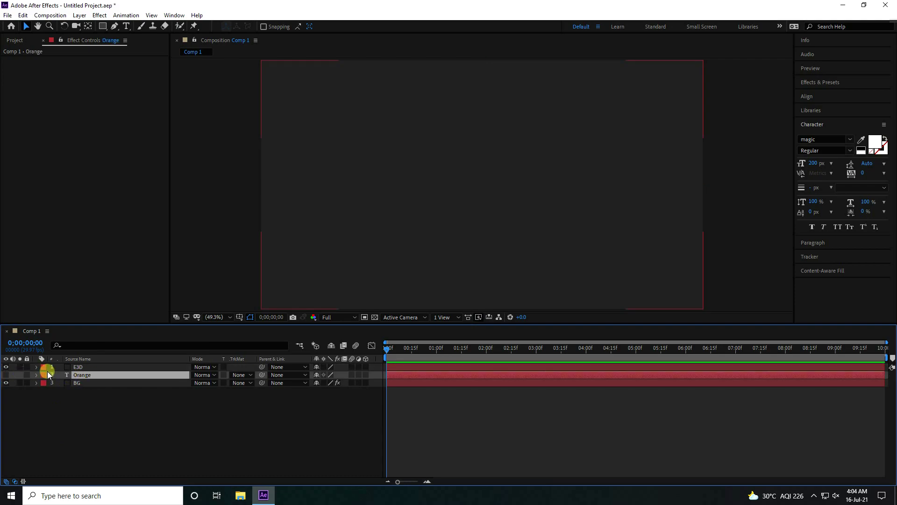
{"action": "left_click", "coordinate": [78, 367]}
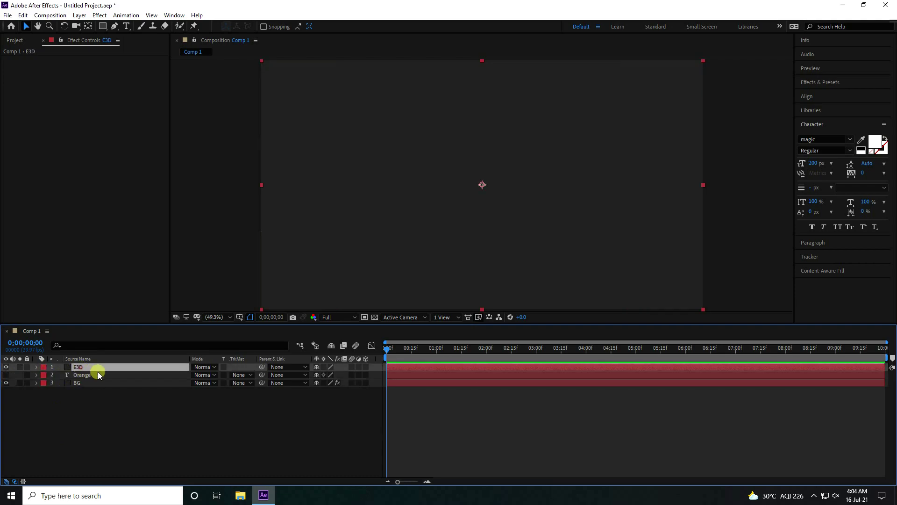
{"action": "left_click", "coordinate": [79, 15]}
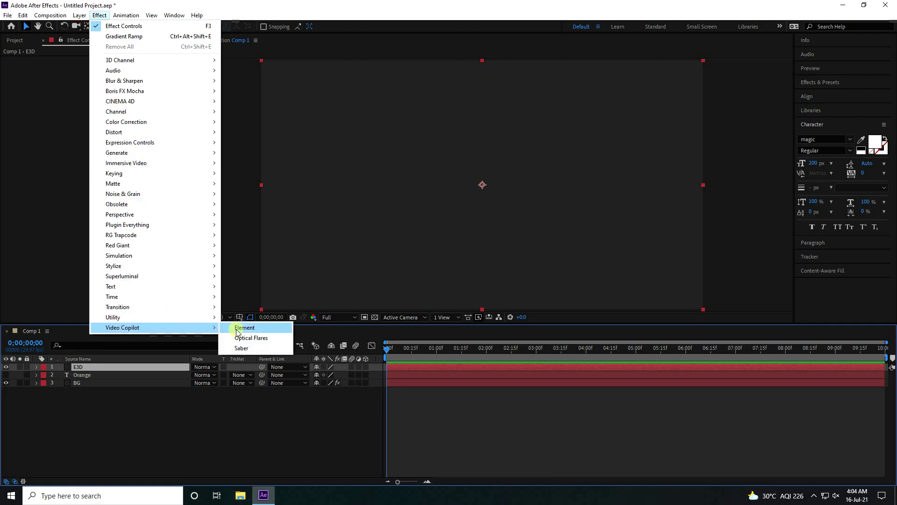
{"action": "left_click", "coordinate": [253, 327]}
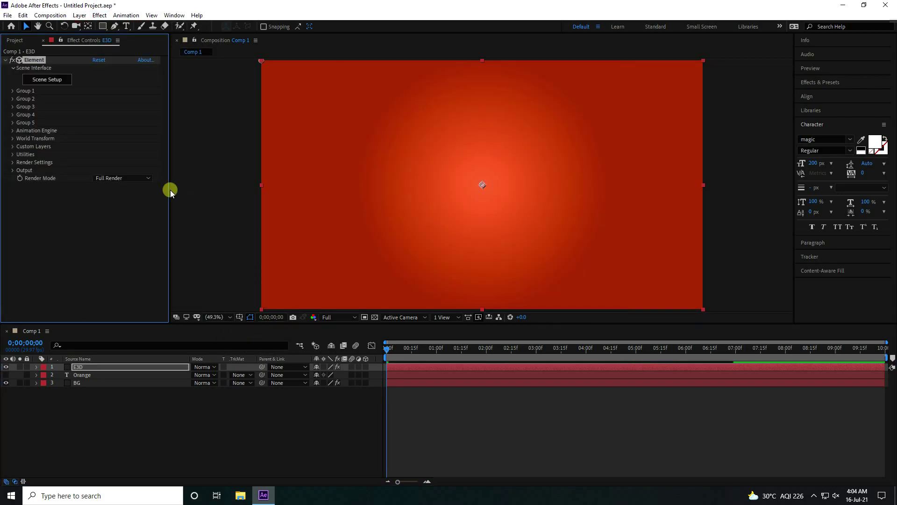
Step: Assign the Orange text layer as Path Layer 1 in Element's custom text and masks settings
{"action": "left_click", "coordinate": [13, 146]}
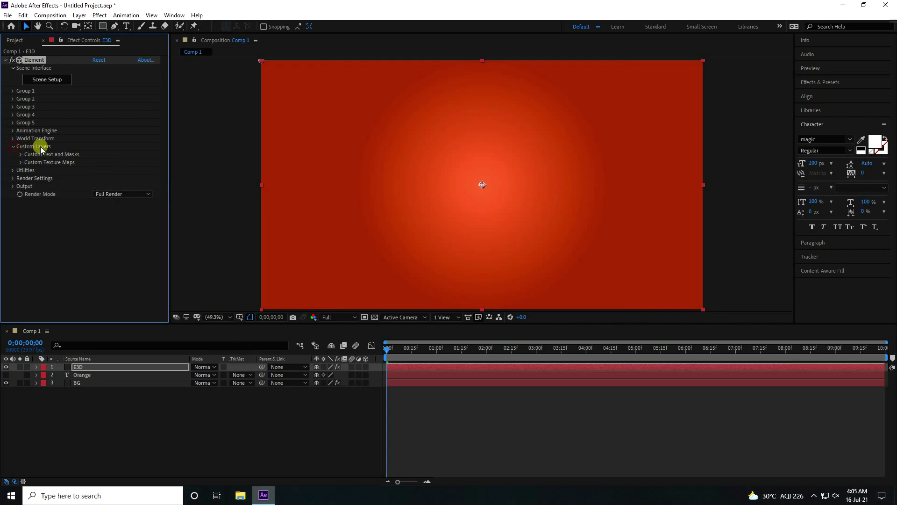
{"action": "left_click", "coordinate": [20, 155]}
{"action": "left_click", "coordinate": [119, 162]}
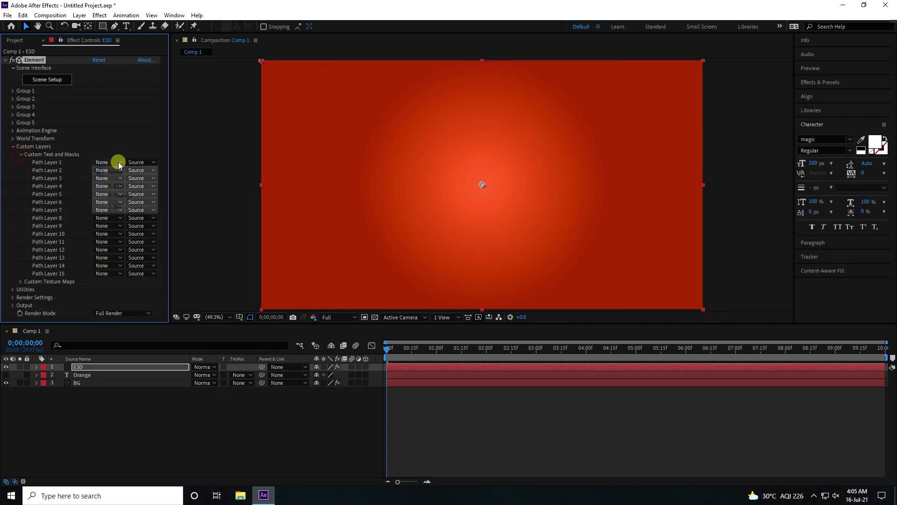
{"action": "left_click", "coordinate": [139, 197]}
{"action": "left_click", "coordinate": [20, 154]}
{"action": "left_click", "coordinate": [13, 146]}
Step: Open Element's Scene Setup and extrude the Orange text path into a 3D model
{"action": "left_click", "coordinate": [47, 79]}
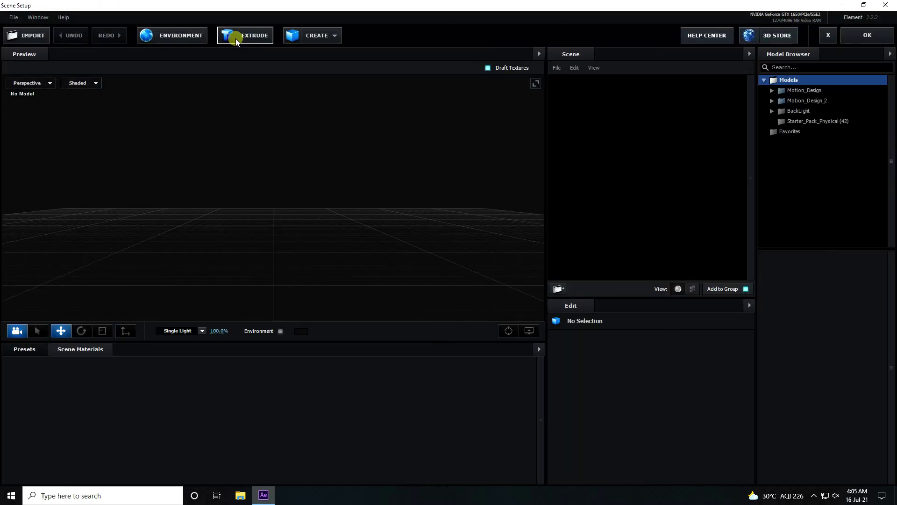
{"action": "left_click", "coordinate": [251, 37]}
{"action": "left_click_drag", "start_coordinate": [299, 250], "coordinate": [231, 256]}
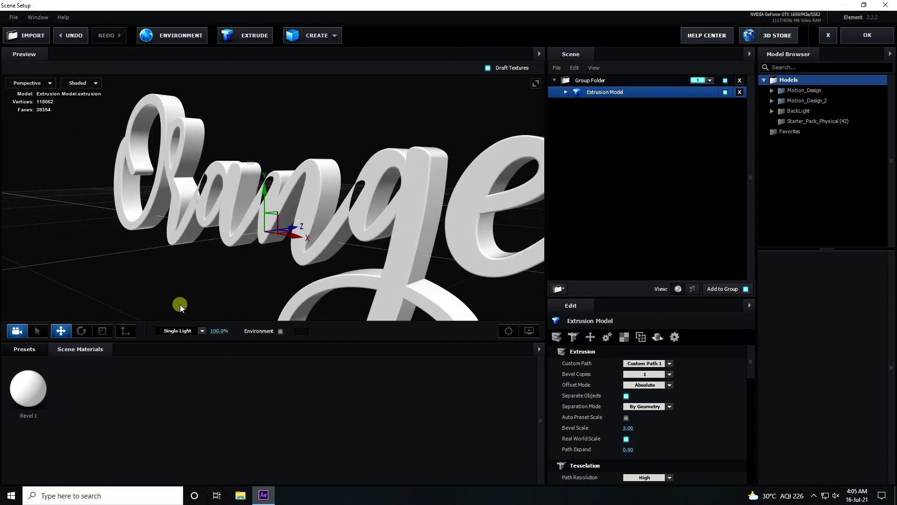
{"action": "left_click_drag", "start_coordinate": [281, 203], "coordinate": [372, 187]}
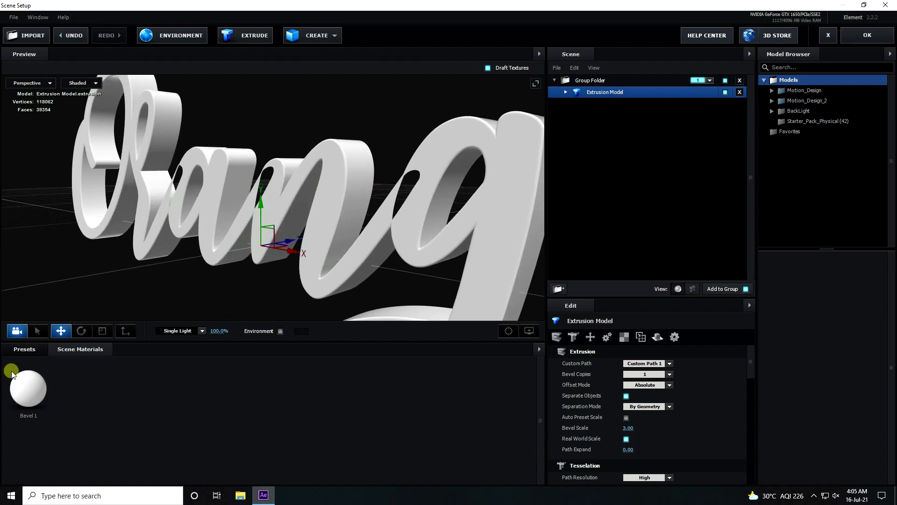
Step: Apply the Physical bevel preset Round to the extrusion model and set its bevel copies to 2
{"action": "left_click", "coordinate": [22, 349]}
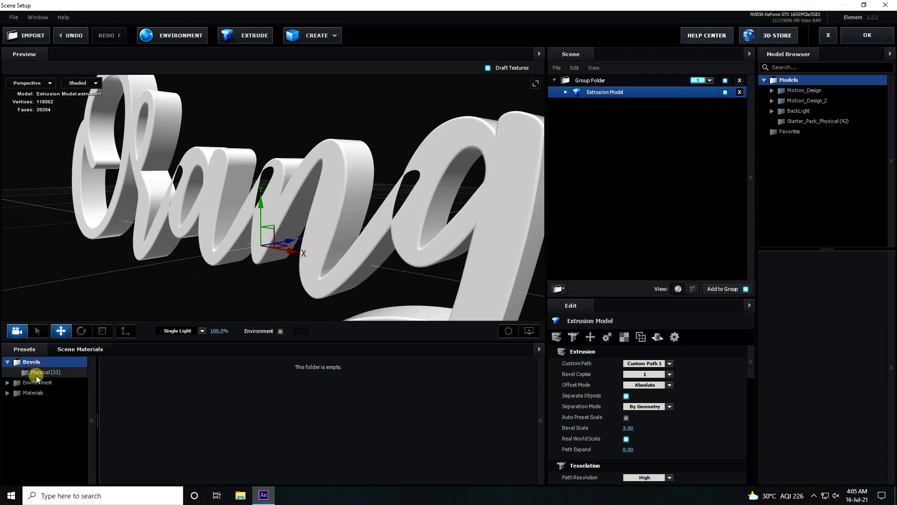
{"action": "left_click", "coordinate": [35, 374]}
{"action": "scroll", "coordinate": [345, 425], "scroll_direction": "down", "scroll_amount": 5}
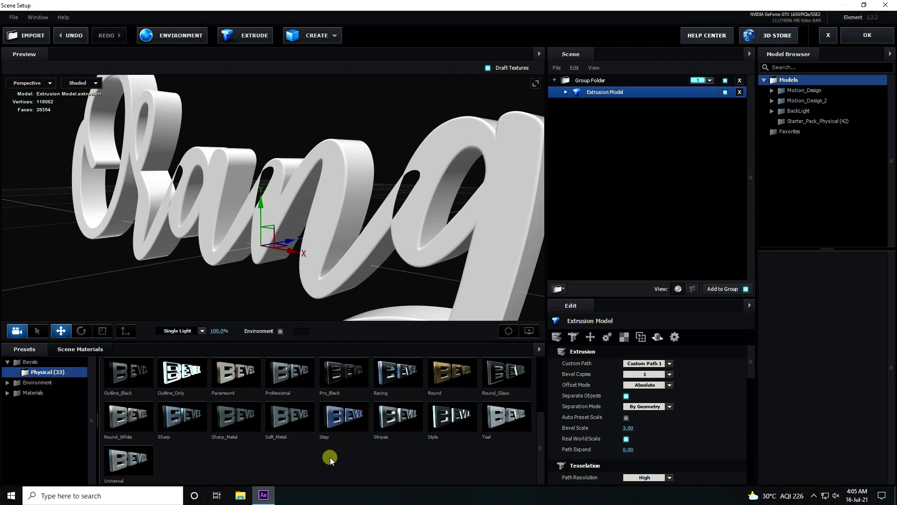
{"action": "scroll", "coordinate": [330, 457], "scroll_direction": "up", "scroll_amount": 2}
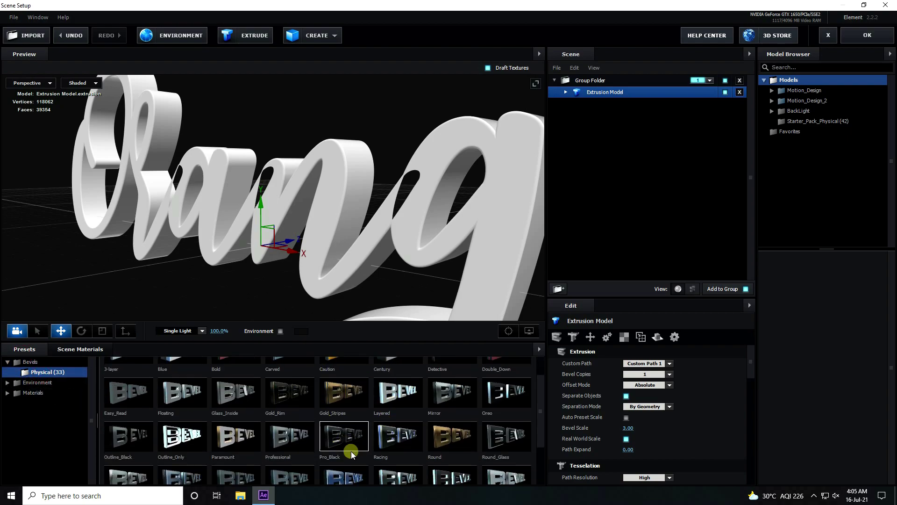
{"action": "left_click_drag", "start_coordinate": [438, 438], "coordinate": [593, 91]}
{"action": "left_click_drag", "start_coordinate": [301, 227], "coordinate": [274, 266]}
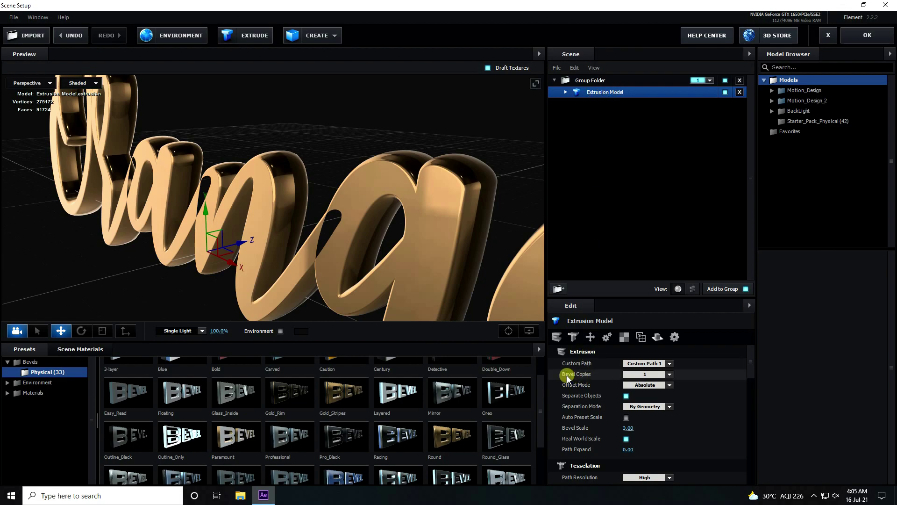
{"action": "left_click", "coordinate": [670, 374]}
{"action": "left_click", "coordinate": [649, 387]}
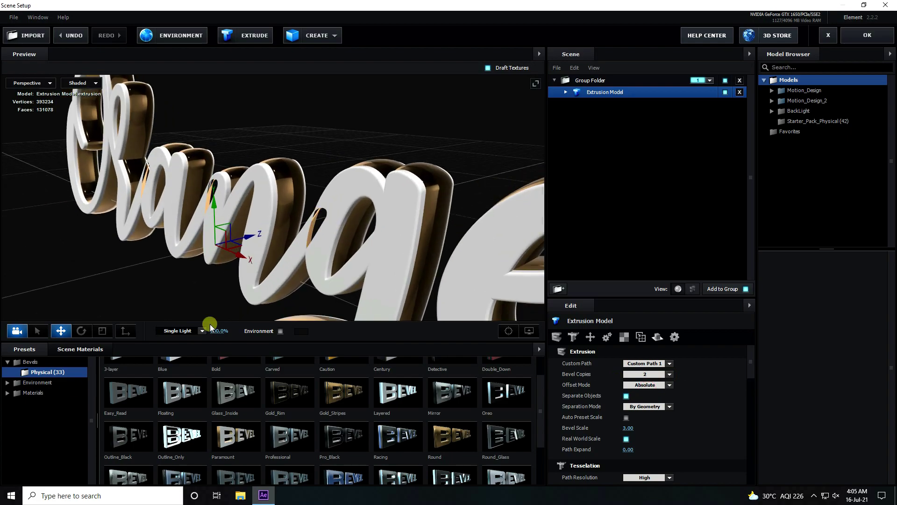
Step: Assign the Physical material Paint_Red to the extrusion model's first bevel
{"action": "left_click", "coordinate": [24, 392]}
{"action": "left_click", "coordinate": [42, 402]}
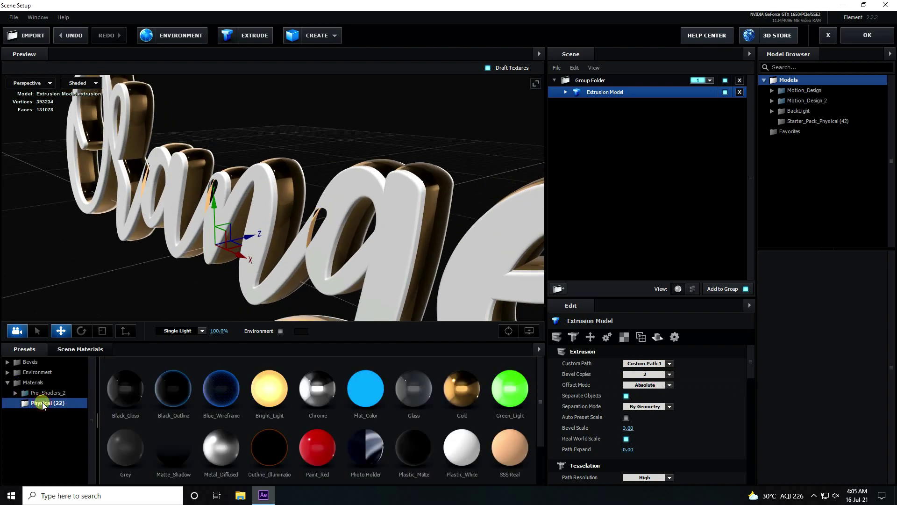
{"action": "scroll", "coordinate": [306, 469], "scroll_direction": "down", "scroll_amount": 1}
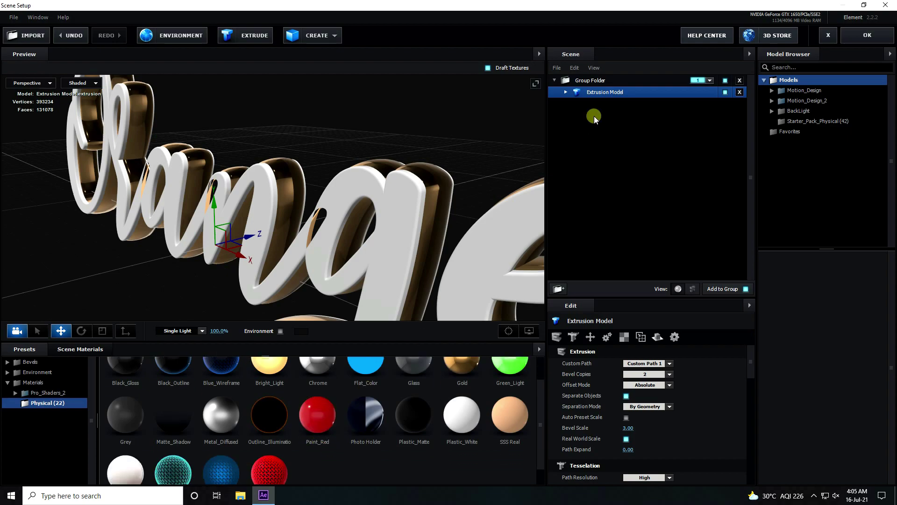
{"action": "left_click", "coordinate": [566, 92]}
{"action": "mouse_move", "coordinate": [312, 416]}
{"action": "left_mouse_down"}
{"action": "mouse_move", "coordinate": [589, 124]}
{"action": "mouse_move", "coordinate": [591, 104]}
{"action": "left_mouse_up"}
{"action": "scroll", "coordinate": [305, 266], "scroll_direction": "up", "scroll_amount": 3}
{"action": "scroll", "coordinate": [305, 266], "scroll_direction": "down", "scroll_amount": 8}
{"action": "scroll", "coordinate": [305, 266], "scroll_direction": "up", "scroll_amount": 4}
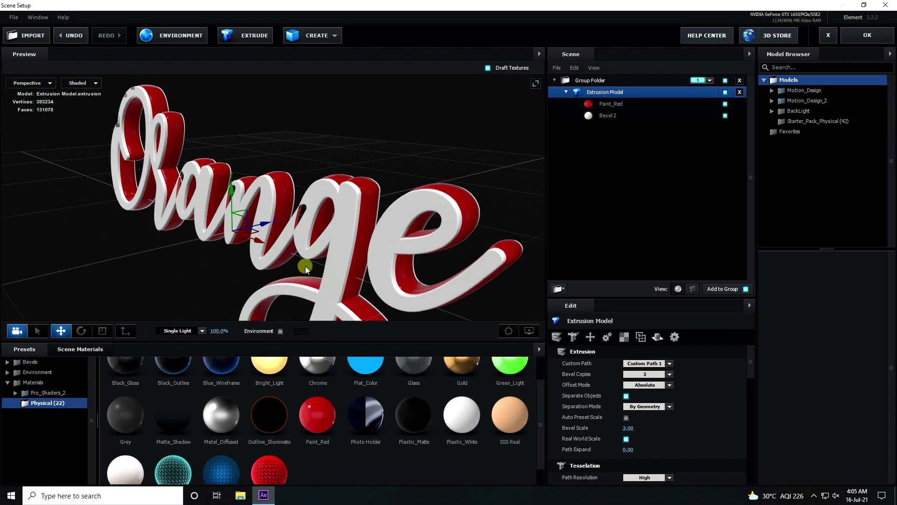
{"action": "scroll", "coordinate": [304, 265], "scroll_direction": "up", "scroll_amount": 3}
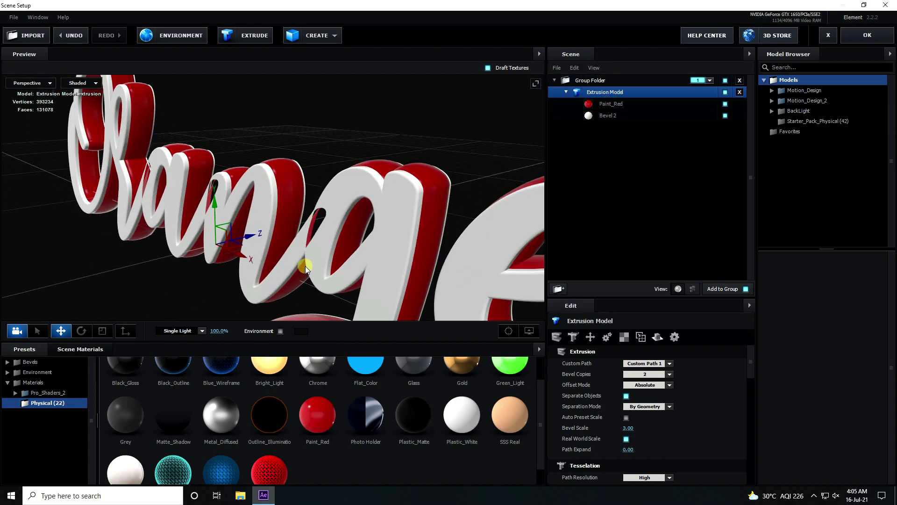
Step: Set the Paint_Red bevel's Extrude value to 0.80
{"action": "left_click", "coordinate": [607, 104]}
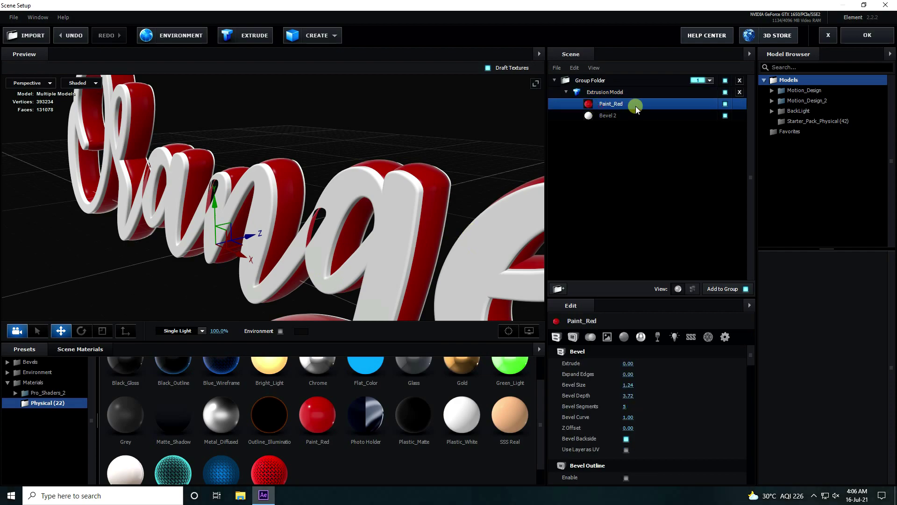
{"action": "left_click_drag", "start_coordinate": [435, 212], "coordinate": [426, 216]}
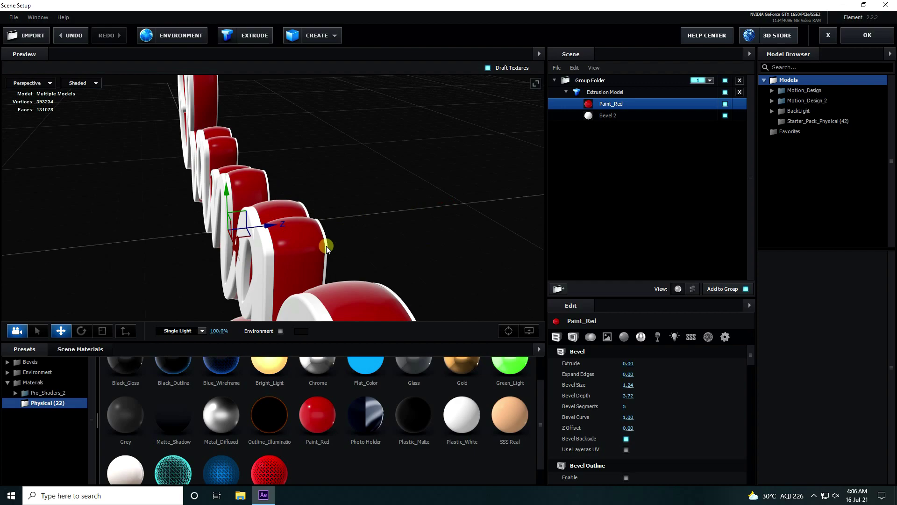
{"action": "left_click_drag", "start_coordinate": [343, 247], "coordinate": [439, 291]}
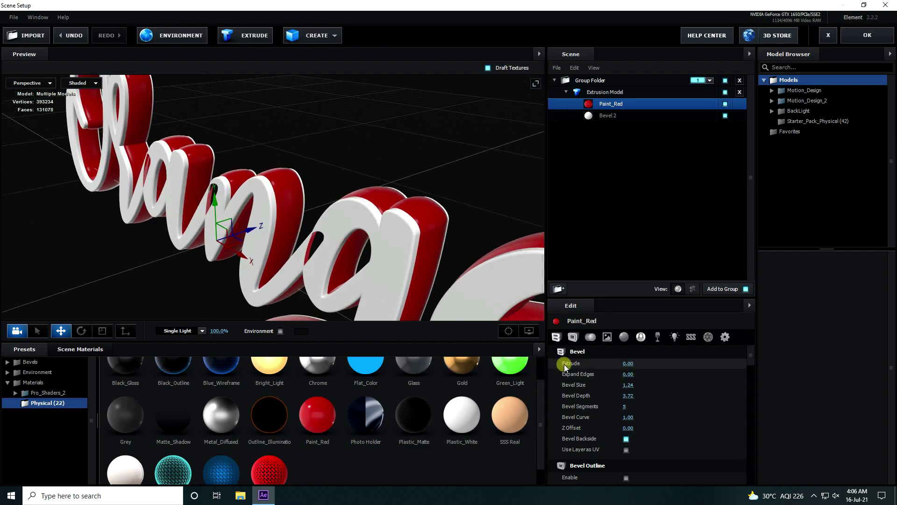
{"action": "left_click_drag", "start_coordinate": [628, 364], "coordinate": [667, 366]}
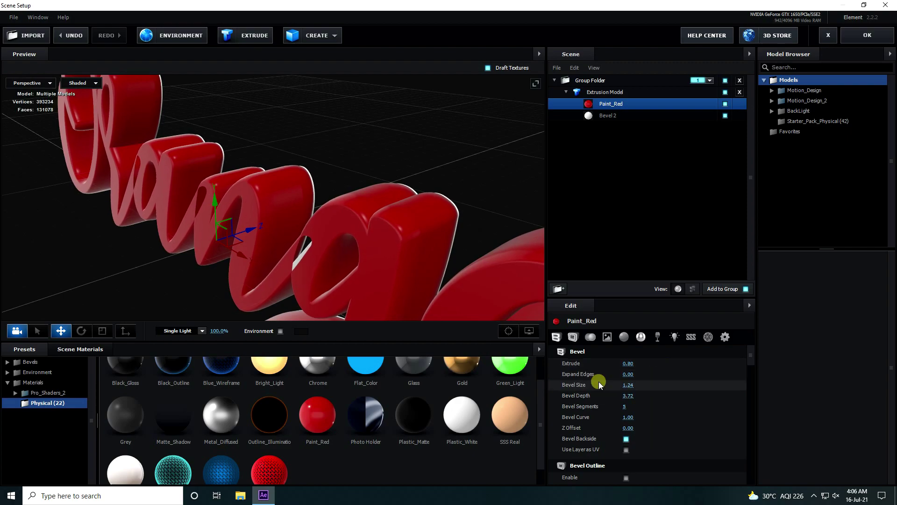
{"action": "left_click_drag", "start_coordinate": [525, 303], "coordinate": [393, 222]}
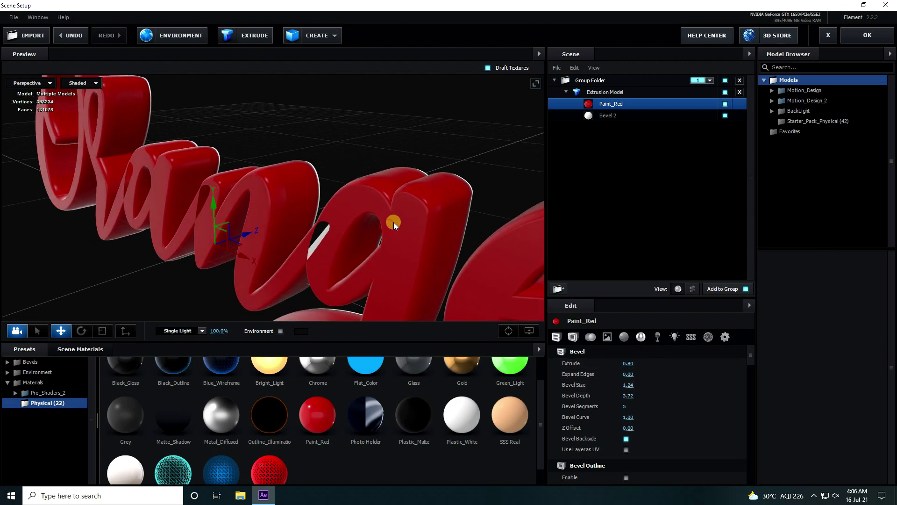
Step: Set the Extrude value of Bevel 2 to 1.80
{"action": "left_click", "coordinate": [597, 118]}
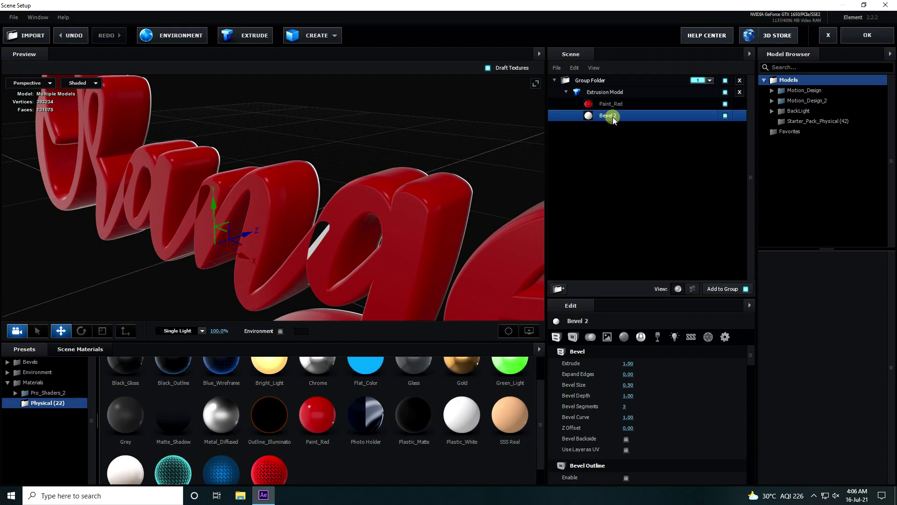
{"action": "scroll", "coordinate": [370, 142], "scroll_direction": "down", "scroll_amount": 1}
{"action": "left_click_drag", "start_coordinate": [633, 363], "coordinate": [664, 363]}
{"action": "left_click", "coordinate": [632, 364]}
{"action": "type", "text": "1.8"}
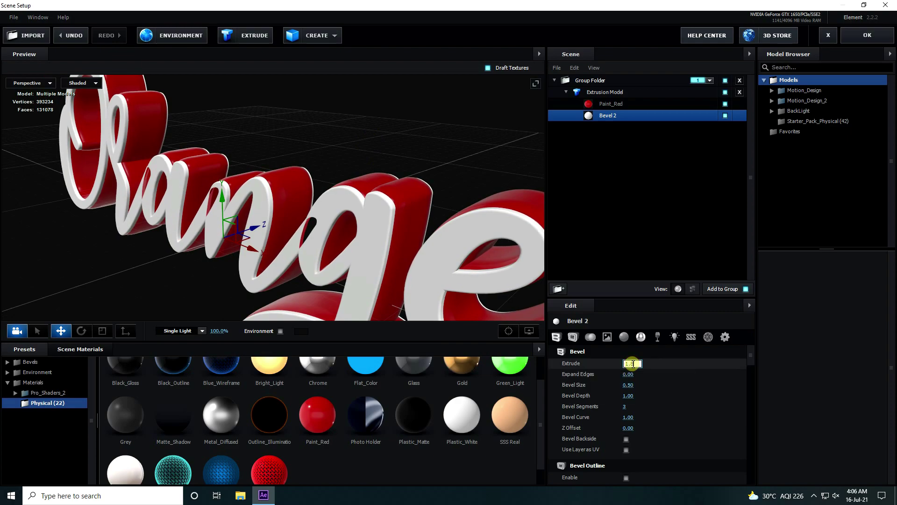
{"action": "key", "text": "Return"}
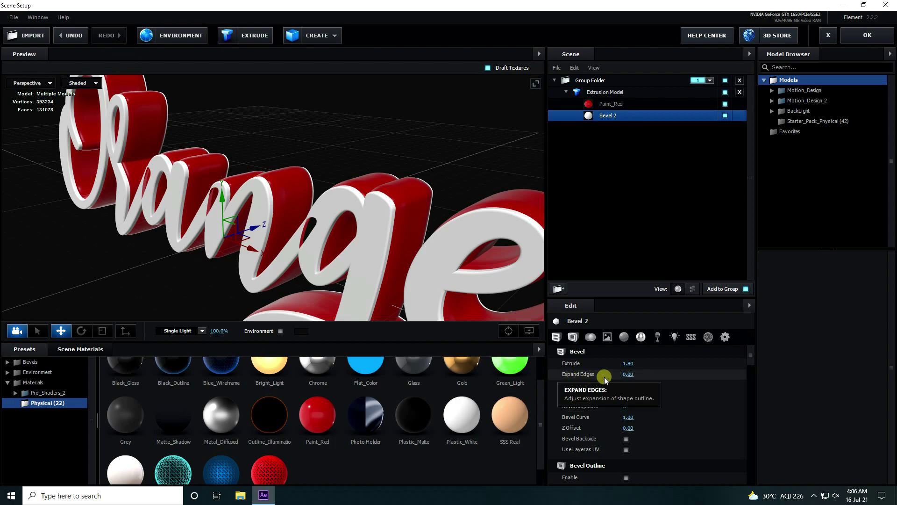
Step: Set the Expand Edges value of Bevel 2 to -1.50
{"action": "left_click_drag", "start_coordinate": [628, 375], "coordinate": [607, 376]}
{"action": "left_click_drag", "start_coordinate": [324, 248], "coordinate": [363, 237]}
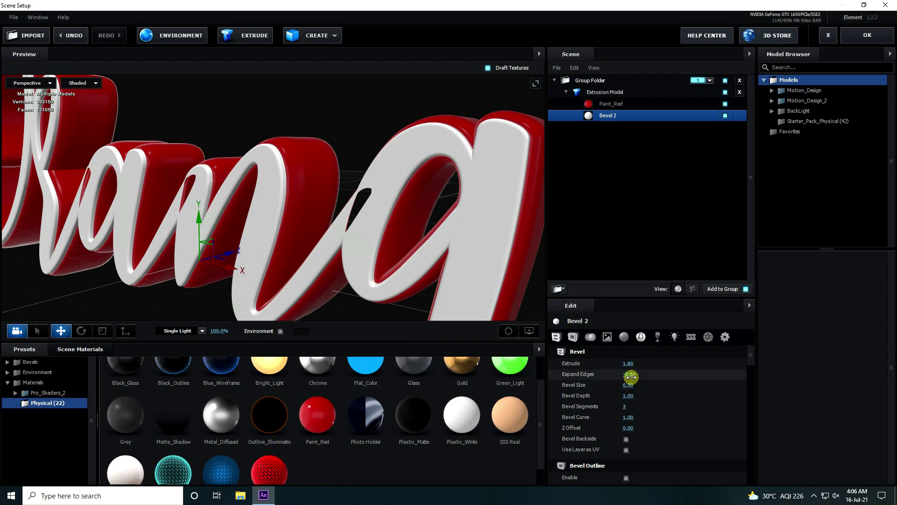
{"action": "left_click_drag", "start_coordinate": [623, 377], "coordinate": [594, 381]}
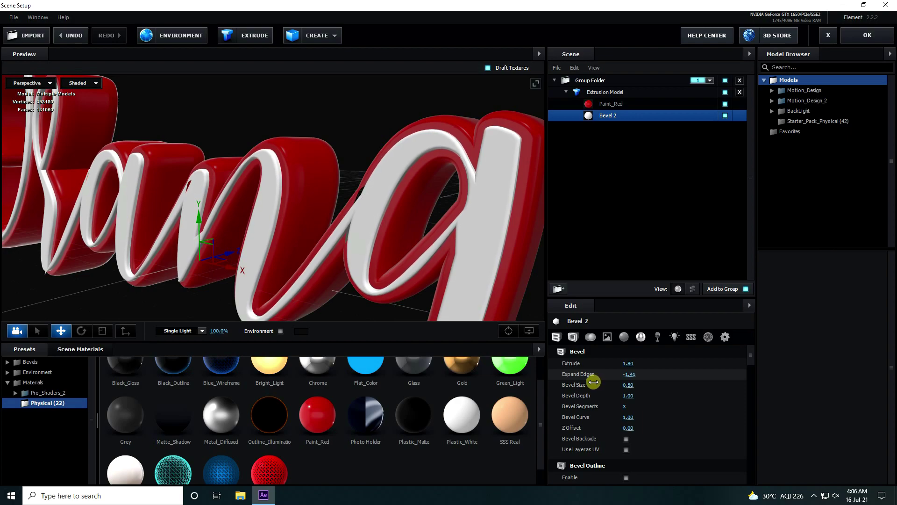
{"action": "left_click", "coordinate": [639, 375]}
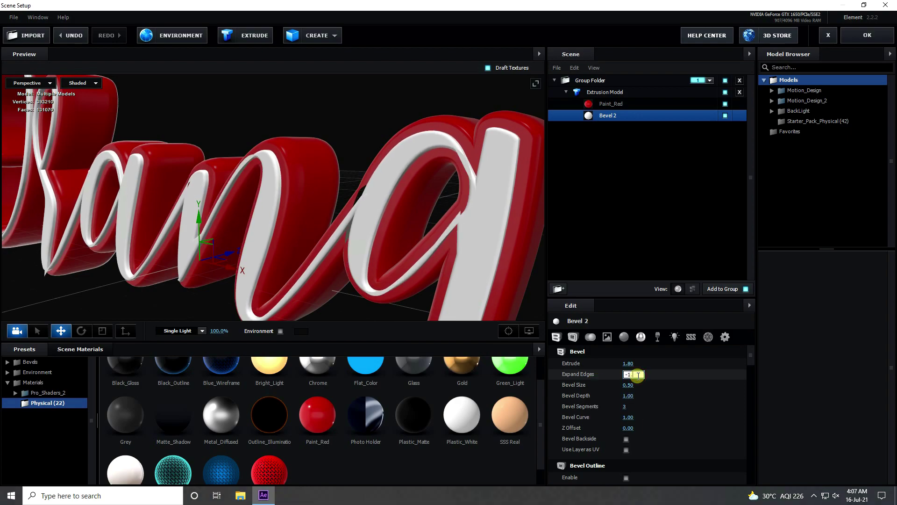
{"action": "type", "text": "-1.50"}
{"action": "key", "text": "Return"}
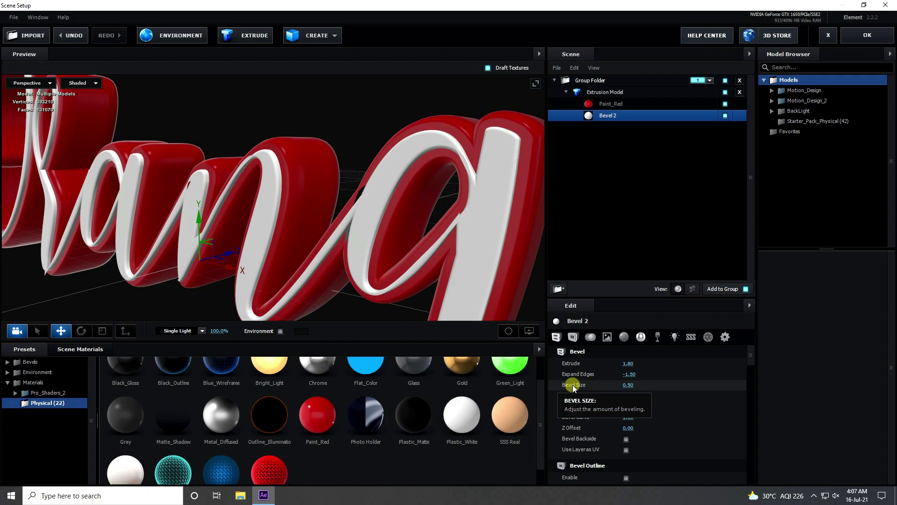
Step: Set the Bevel Size of Bevel 2 to 1.50
{"action": "mouse_move", "coordinate": [623, 386]}
{"action": "left_mouse_down"}
{"action": "mouse_move", "coordinate": [666, 388]}
{"action": "mouse_move", "coordinate": [637, 387]}
{"action": "left_mouse_up"}
{"action": "left_click", "coordinate": [637, 387]}
{"action": "key", "text": "Return"}
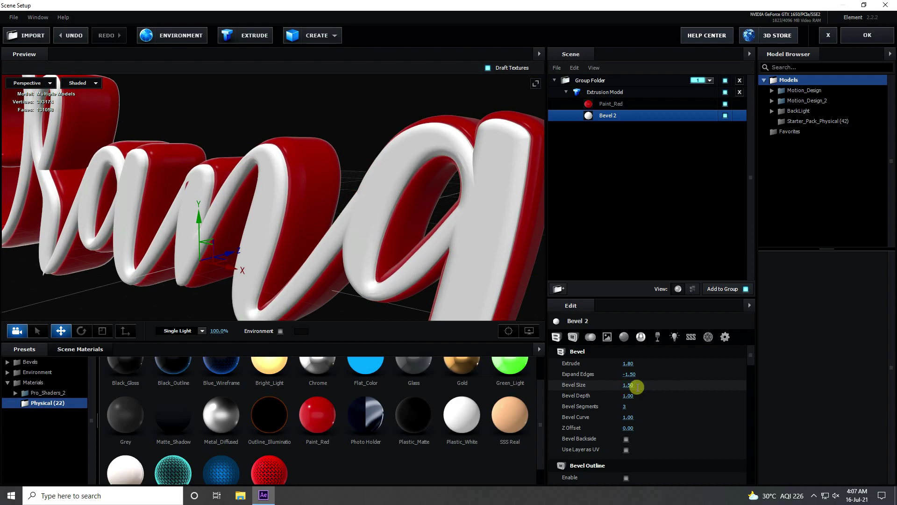
Step: Switch the Scene Setup preview lighting to Product and apply the scene to the composition
{"action": "left_click_drag", "start_coordinate": [314, 200], "coordinate": [280, 245]}
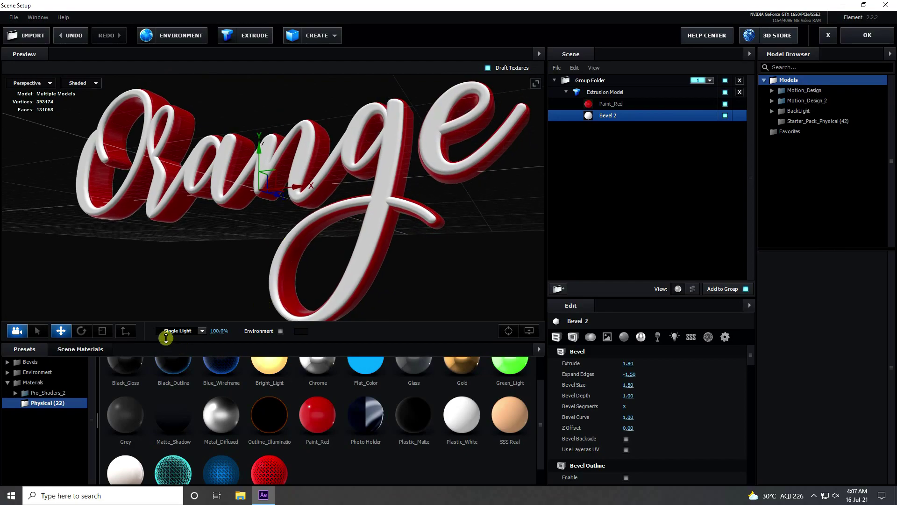
{"action": "left_click", "coordinate": [201, 330]}
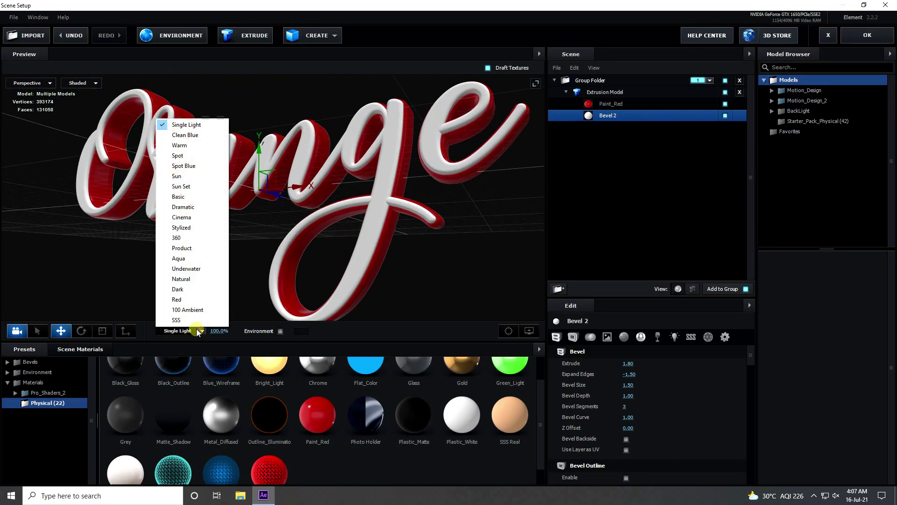
{"action": "left_click", "coordinate": [198, 248]}
{"action": "mouse_move", "coordinate": [274, 255]}
{"action": "left_mouse_down"}
{"action": "mouse_move", "coordinate": [266, 272]}
{"action": "mouse_move", "coordinate": [270, 259]}
{"action": "mouse_move", "coordinate": [251, 268]}
{"action": "mouse_move", "coordinate": [287, 268]}
{"action": "mouse_move", "coordinate": [274, 268]}
{"action": "left_mouse_up"}
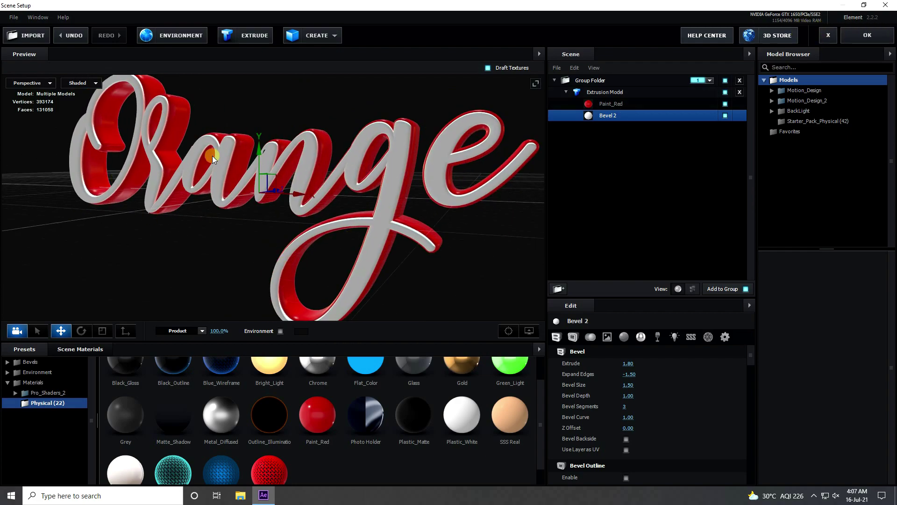
{"action": "left_click", "coordinate": [878, 39]}
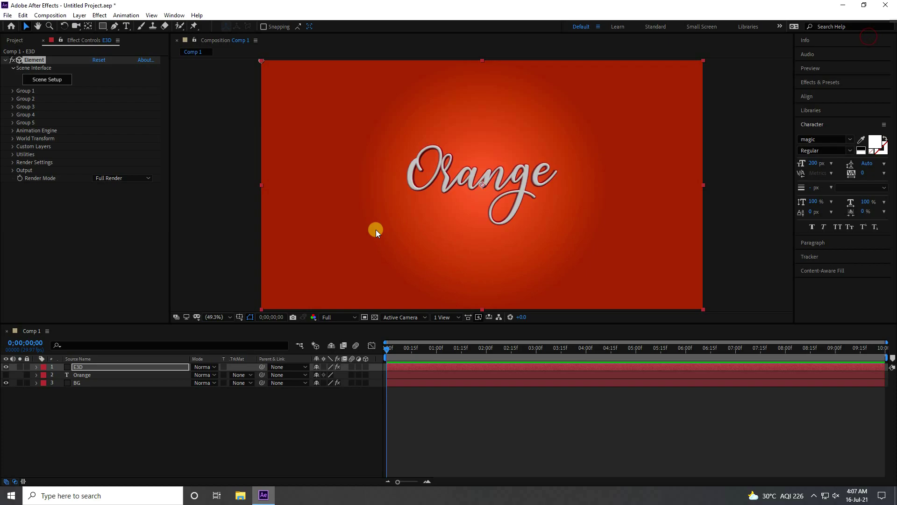
Step: Add a two-node camera with the 35mm preset to the composition
{"action": "right_click", "coordinate": [155, 416]}
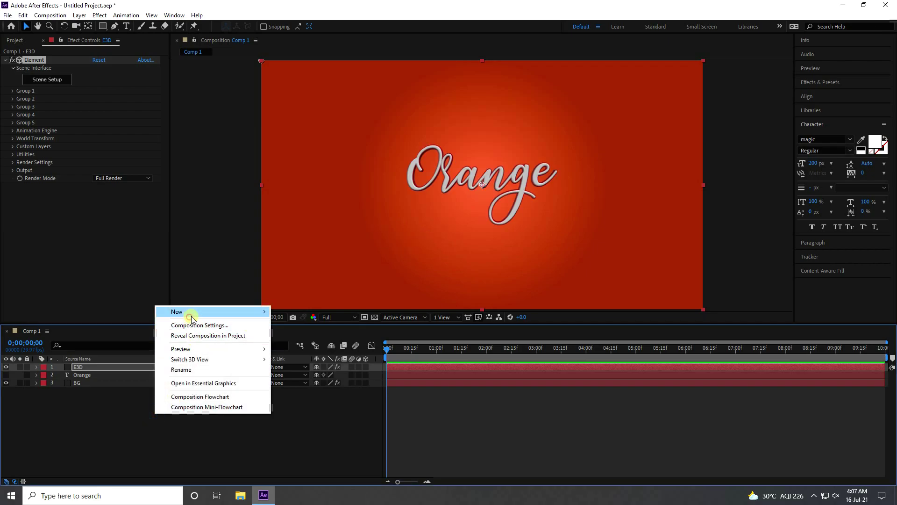
{"action": "left_click", "coordinate": [197, 311]}
{"action": "left_click", "coordinate": [303, 357]}
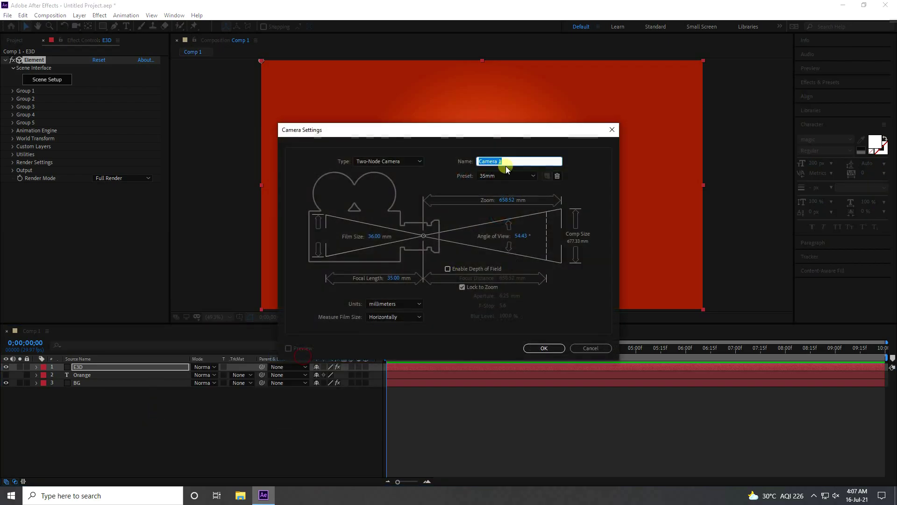
{"action": "left_click", "coordinate": [544, 348]}
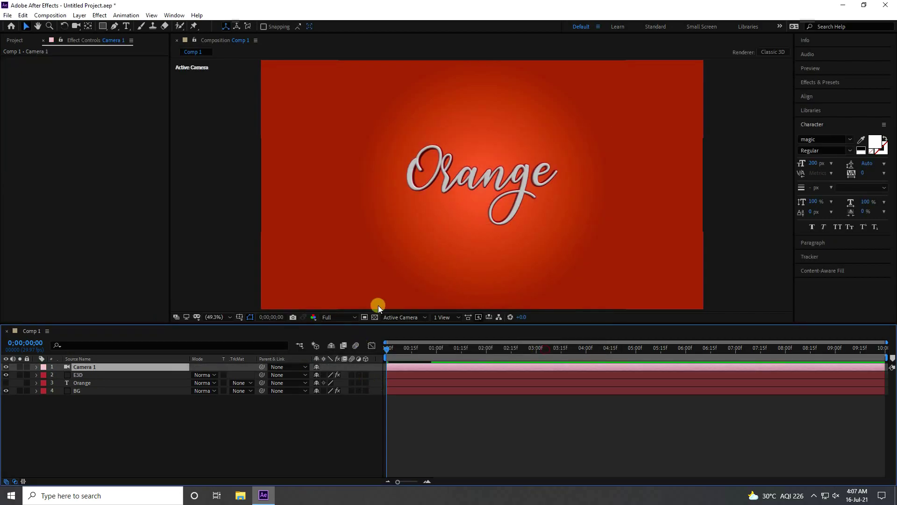
Step: Orbit and dolly Camera 1 so the Orange title appears larger and angled, showing its red sides, and deselect the layer
{"action": "key", "text": "c"}
{"action": "key", "text": "c"}
{"action": "key", "text": "c"}
{"action": "left_click_drag", "start_coordinate": [479, 217], "coordinate": [527, 134]}
{"action": "key", "text": "c"}
{"action": "left_click_drag", "start_coordinate": [529, 224], "coordinate": [514, 213]}
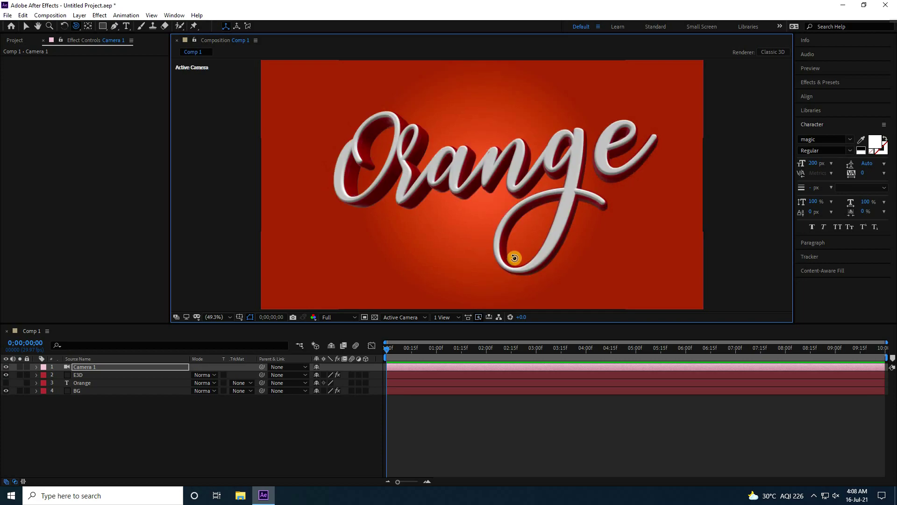
{"action": "key", "text": "c"}
{"action": "key", "text": "c"}
{"action": "key", "text": "c"}
{"action": "left_click_drag", "start_coordinate": [529, 242], "coordinate": [527, 233]}
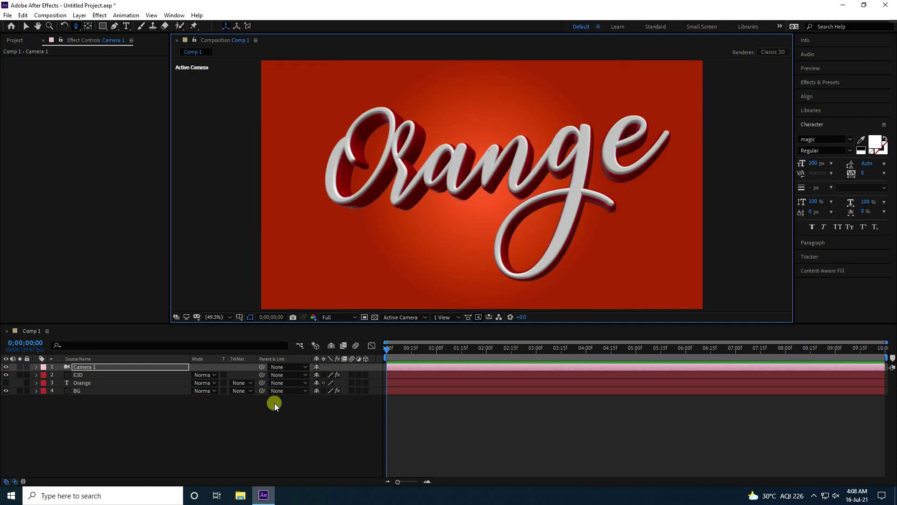
{"action": "left_click", "coordinate": [257, 445]}
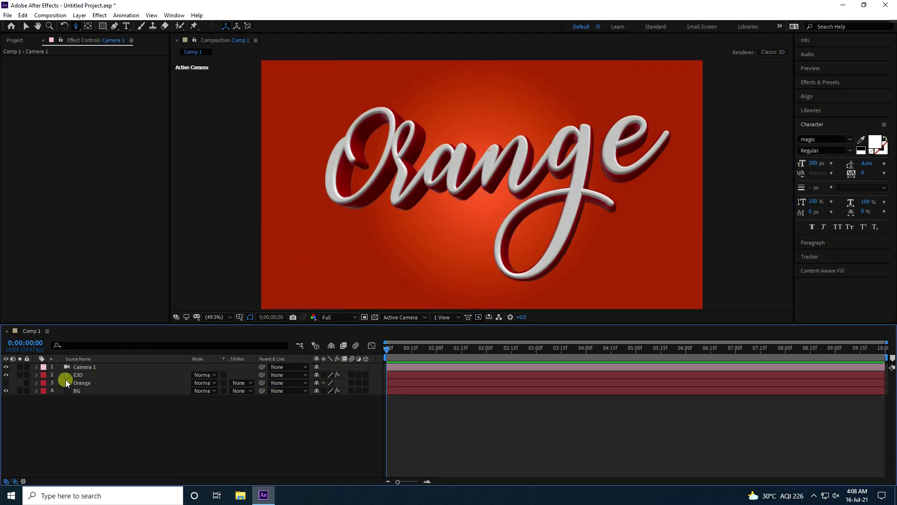
Step: Set the E3D layer's Physical Environment Exposure to 1.50 and Gamma to 1.50 in the Element render settings
{"action": "left_click", "coordinate": [77, 375]}
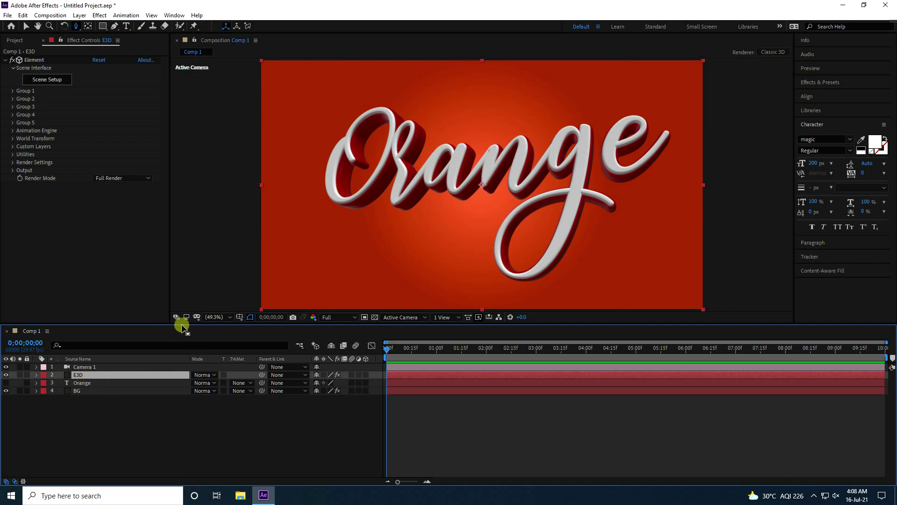
{"action": "left_click", "coordinate": [13, 163]}
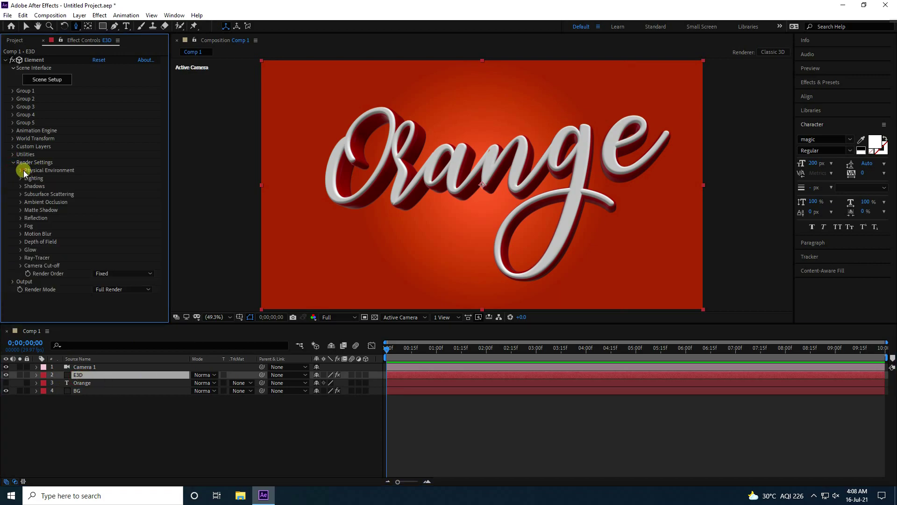
{"action": "left_click", "coordinate": [20, 171]}
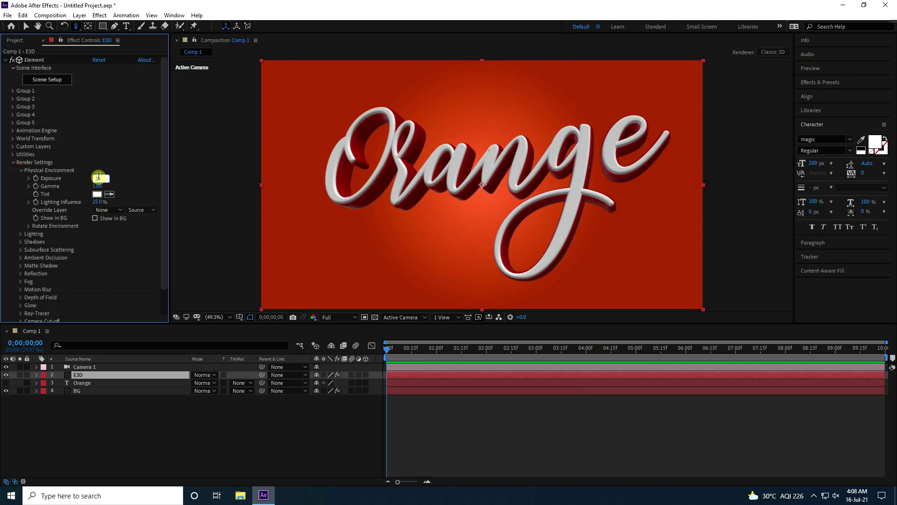
{"action": "key", "text": "Return"}
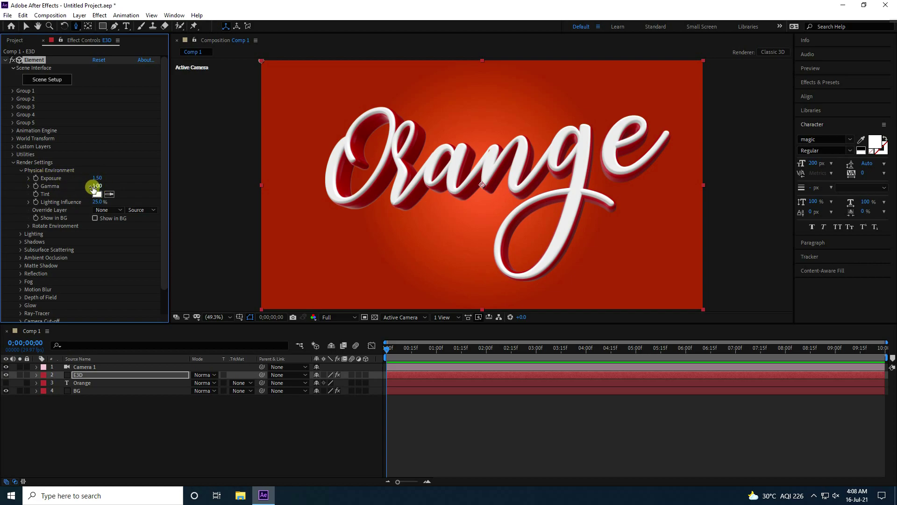
{"action": "left_click", "coordinate": [98, 186]}
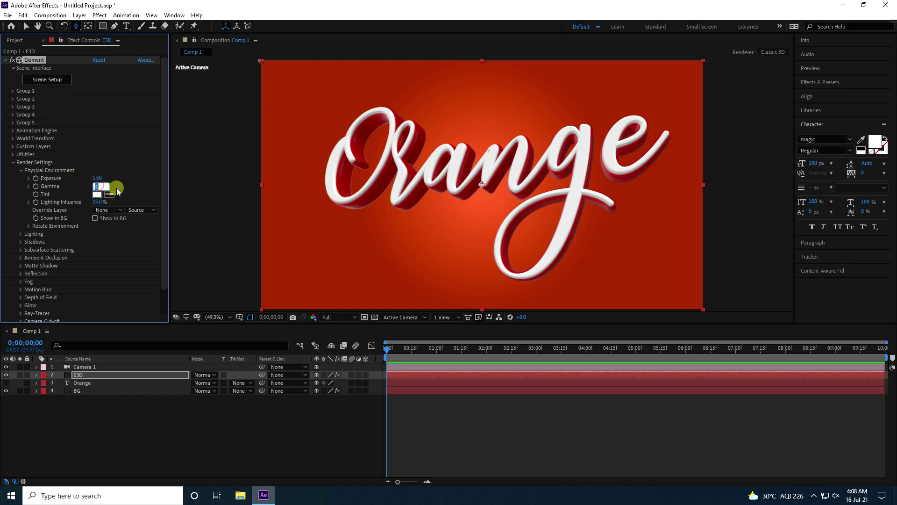
{"action": "type", "text": "1.5"}
{"action": "key", "text": "Return"}
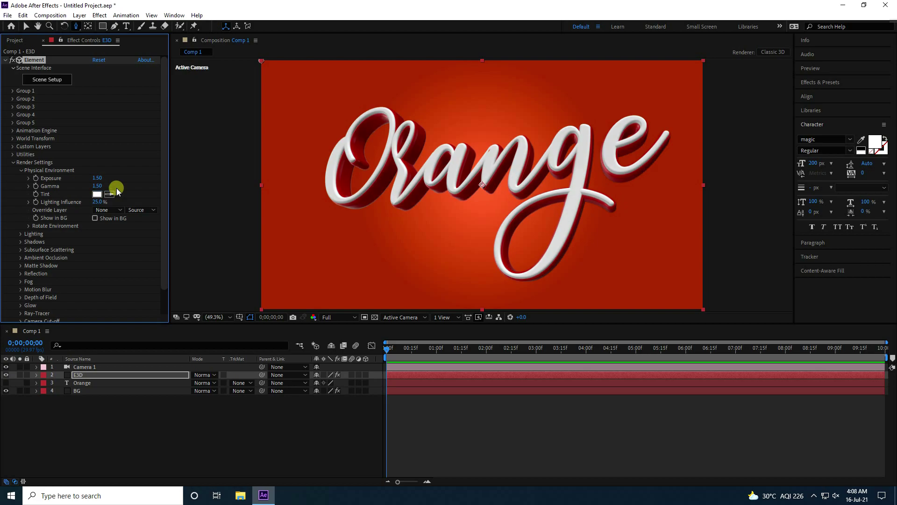
{"action": "left_click", "coordinate": [19, 171]}
Step: Choose a preset for Add Lighting in the Element effect's Lighting settings
{"action": "left_click", "coordinate": [21, 178]}
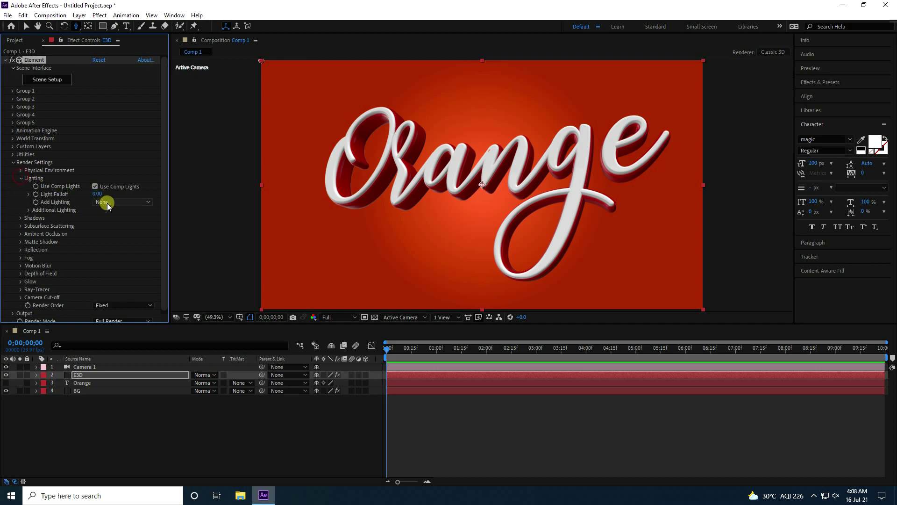
{"action": "left_click", "coordinate": [107, 205]}
{"action": "left_click", "coordinate": [132, 351]}
{"action": "left_click", "coordinate": [21, 178]}
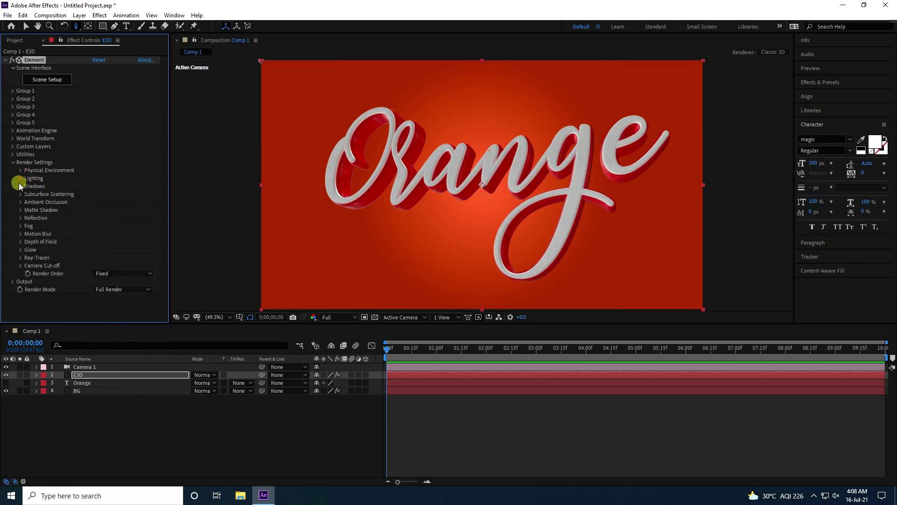
Step: Enable ambient occlusion for the Element effect and set its SSAO quality preset to High
{"action": "left_click", "coordinate": [21, 202]}
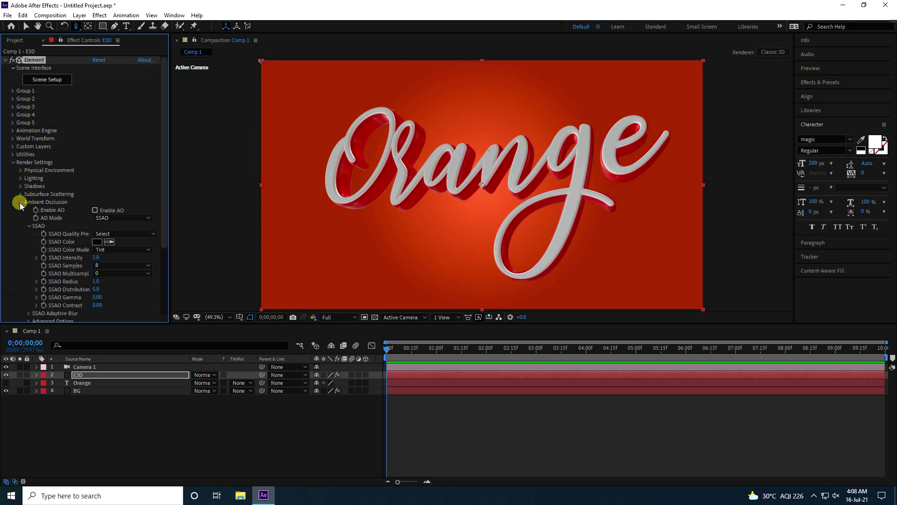
{"action": "left_click", "coordinate": [94, 206]}
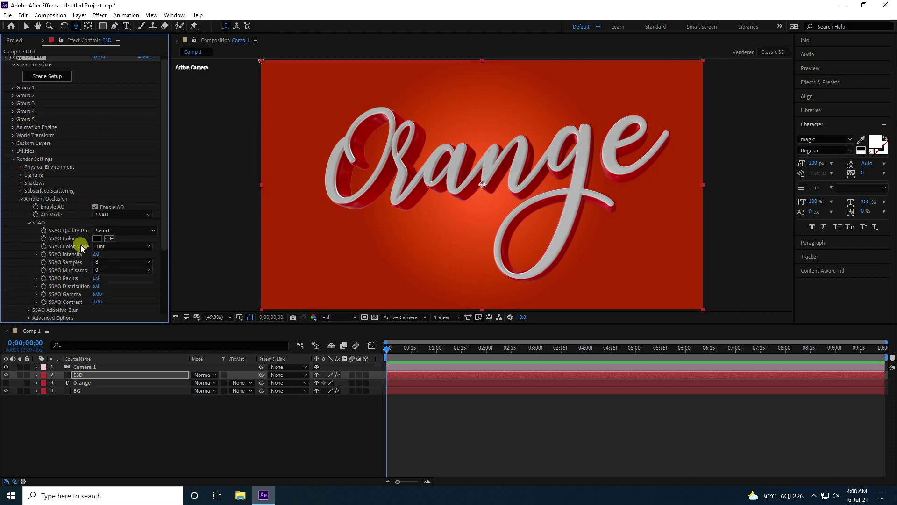
{"action": "left_click", "coordinate": [116, 231]}
{"action": "left_click", "coordinate": [126, 275]}
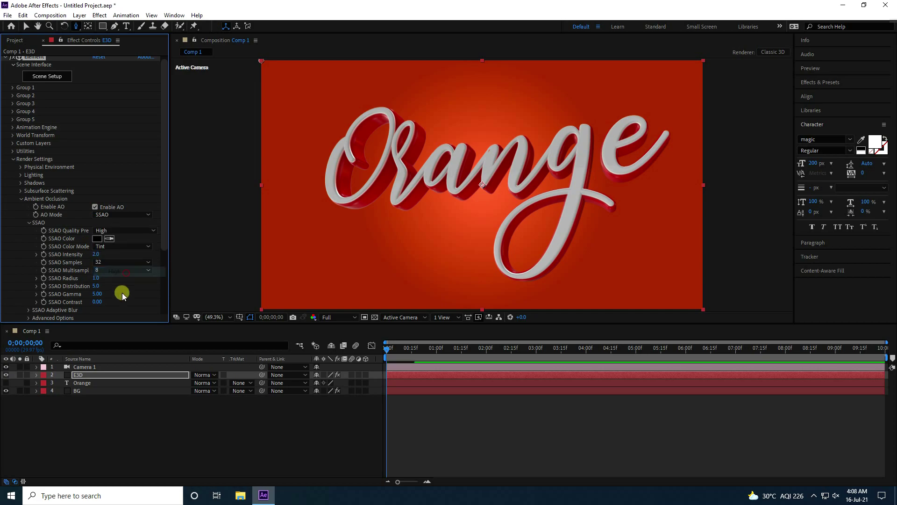
Step: Set the SSAO Intensity of the ambient occlusion to 8.0
{"action": "left_click", "coordinate": [96, 256]}
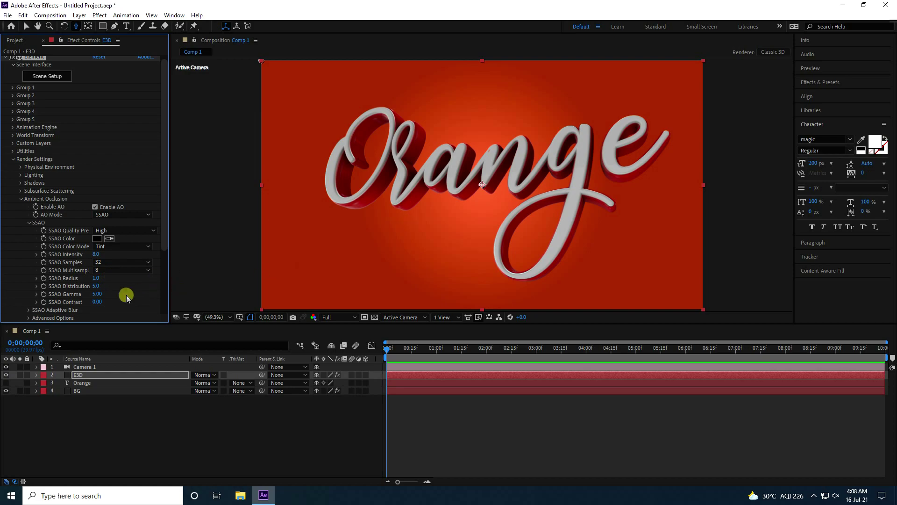
{"action": "type", "text": "0.9"}
{"action": "key", "text": "Return"}
{"action": "left_click", "coordinate": [21, 199]}
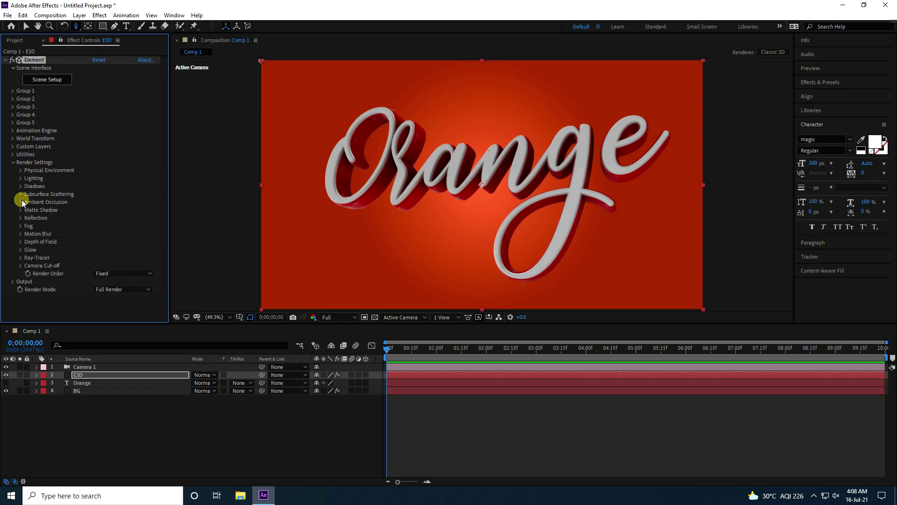
Step: Set the Element effect's output Multisampling to 32 and collapse the Output and Render Settings groups
{"action": "left_click", "coordinate": [13, 281]}
{"action": "scroll", "coordinate": [28, 243], "scroll_direction": "down", "scroll_amount": 4}
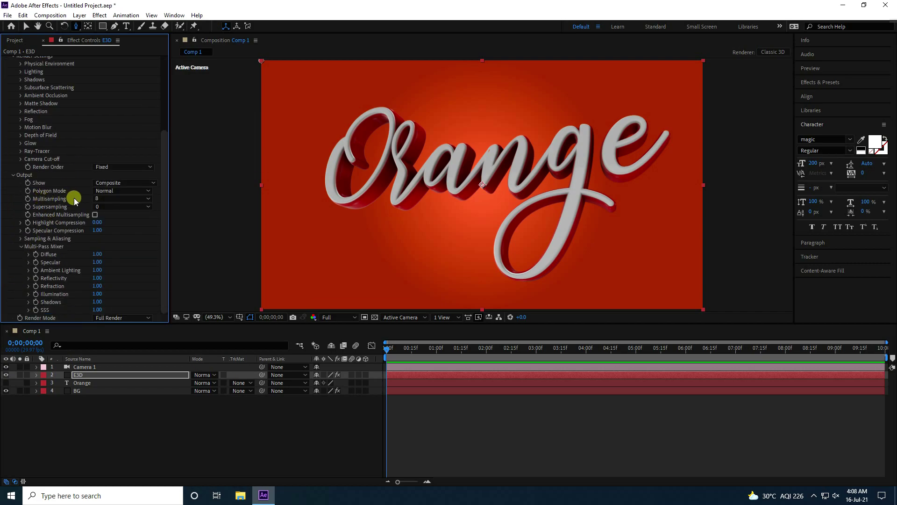
{"action": "left_click", "coordinate": [110, 198]}
{"action": "left_click", "coordinate": [134, 272]}
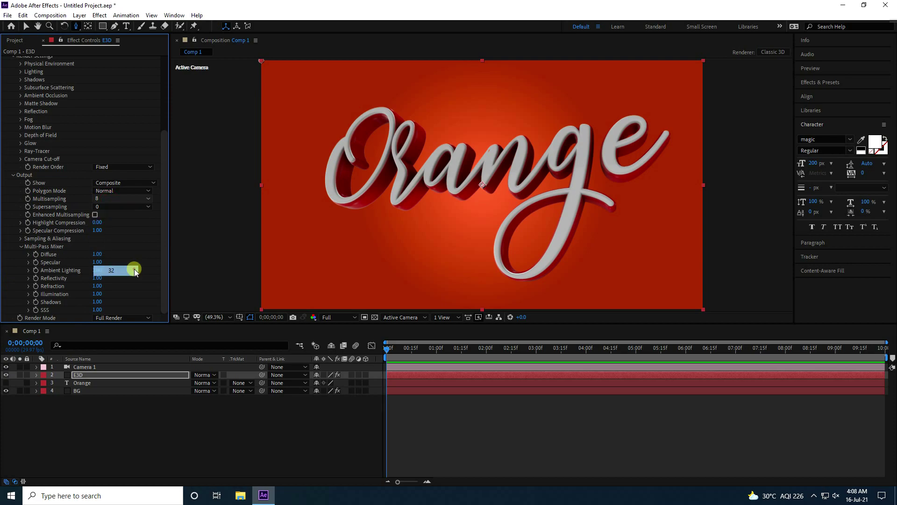
{"action": "left_click", "coordinate": [14, 175]}
{"action": "left_click", "coordinate": [13, 162]}
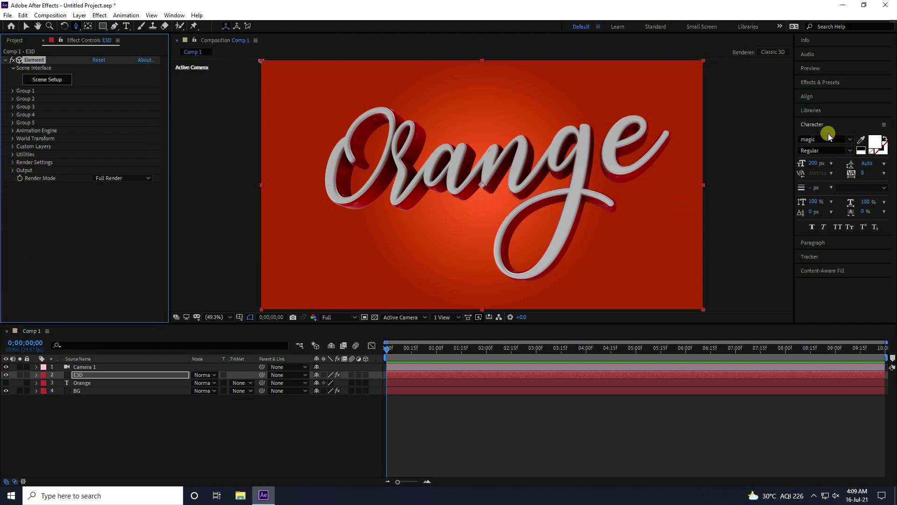
Step: Apply the Curves effect to the E3D layer and raise the RGB curve's upper midtones to brighten the title
{"action": "left_click", "coordinate": [816, 82]}
{"action": "left_click", "coordinate": [833, 94]}
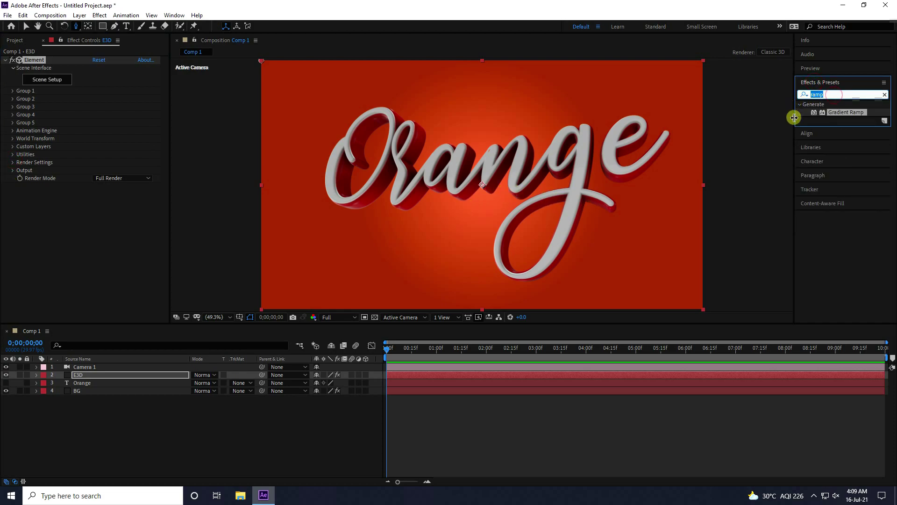
{"action": "type", "text": "cur"}
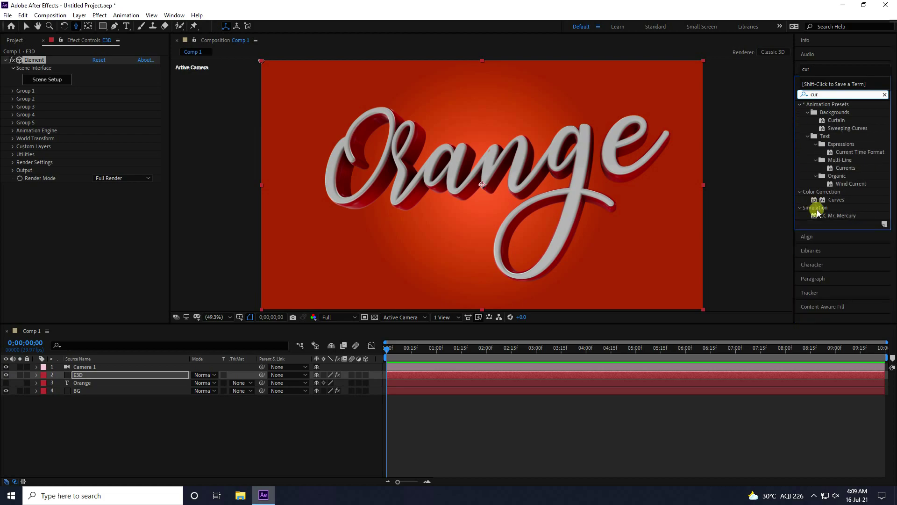
{"action": "left_click_drag", "start_coordinate": [835, 202], "coordinate": [154, 239]}
{"action": "left_click_drag", "start_coordinate": [106, 206], "coordinate": [86, 197]}
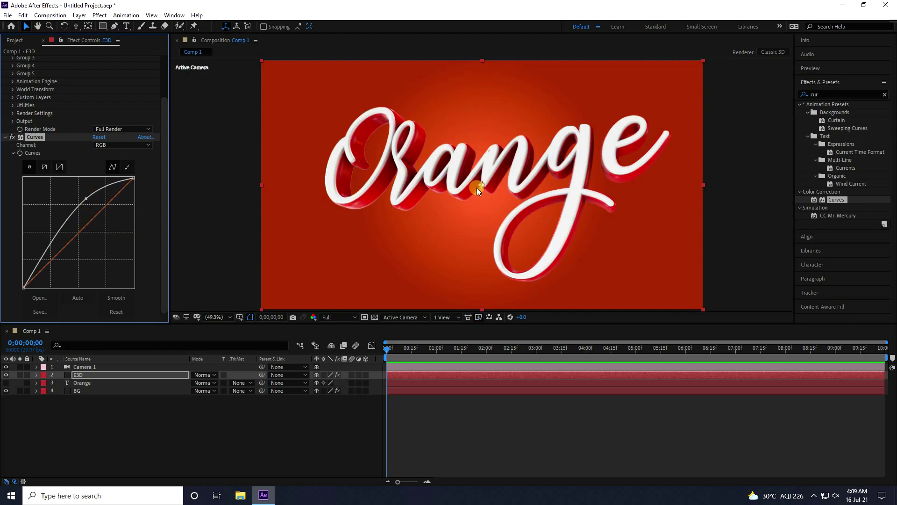
{"action": "left_click", "coordinate": [280, 436]}
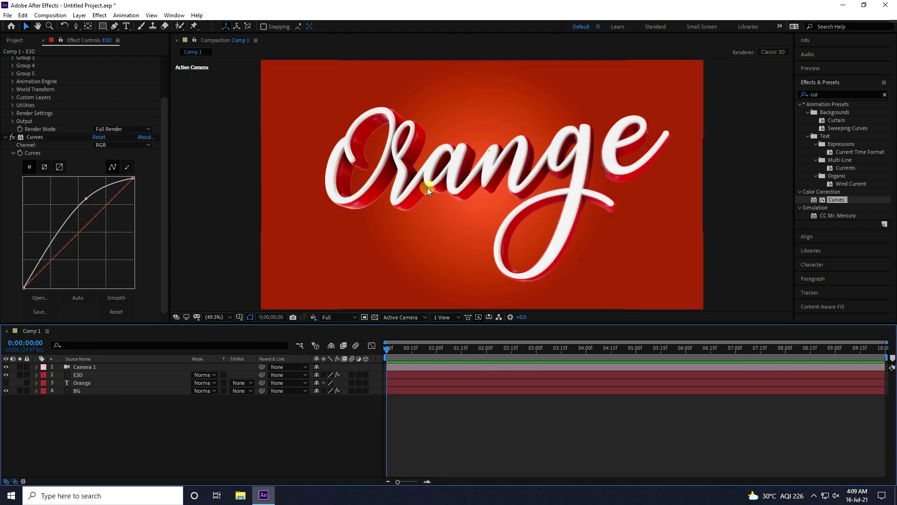
{"action": "scroll", "coordinate": [427, 187], "scroll_direction": "up", "scroll_amount": 1}
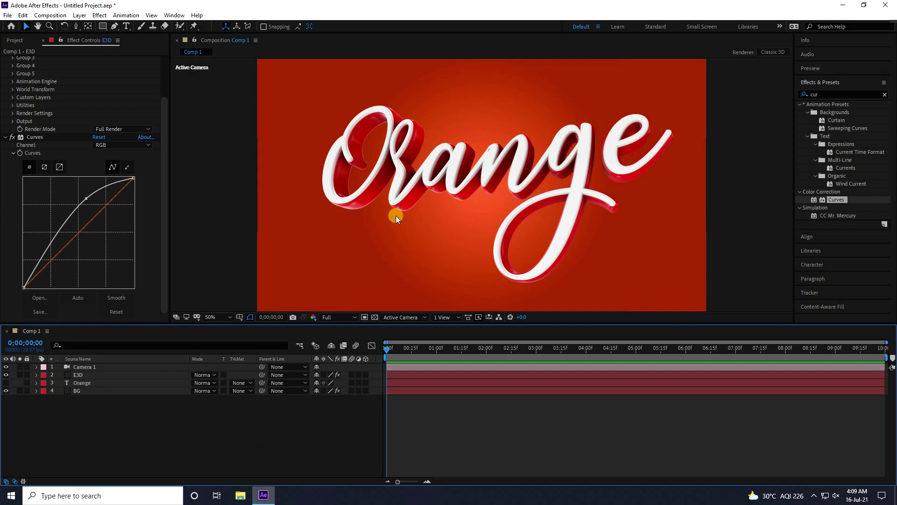
Step: Reopen the E3D layer's Scene Setup and remove the unused scene materials, keeping Bevel 2 and Paint_Red
{"action": "left_click", "coordinate": [65, 375]}
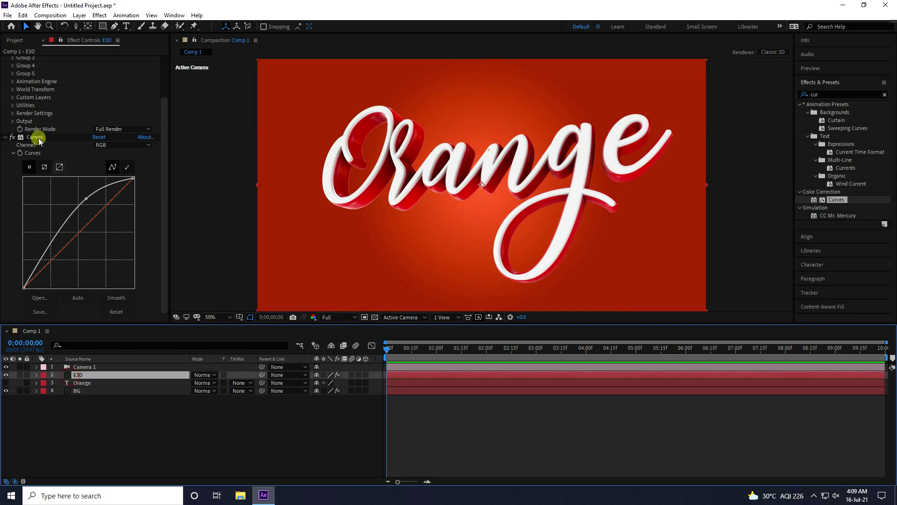
{"action": "scroll", "coordinate": [61, 162], "scroll_direction": "up", "scroll_amount": 3}
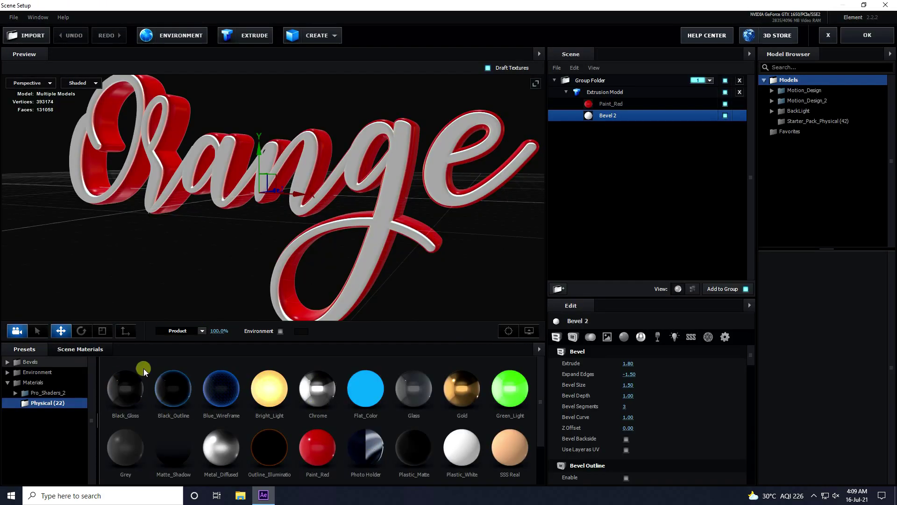
{"action": "left_click", "coordinate": [75, 348]}
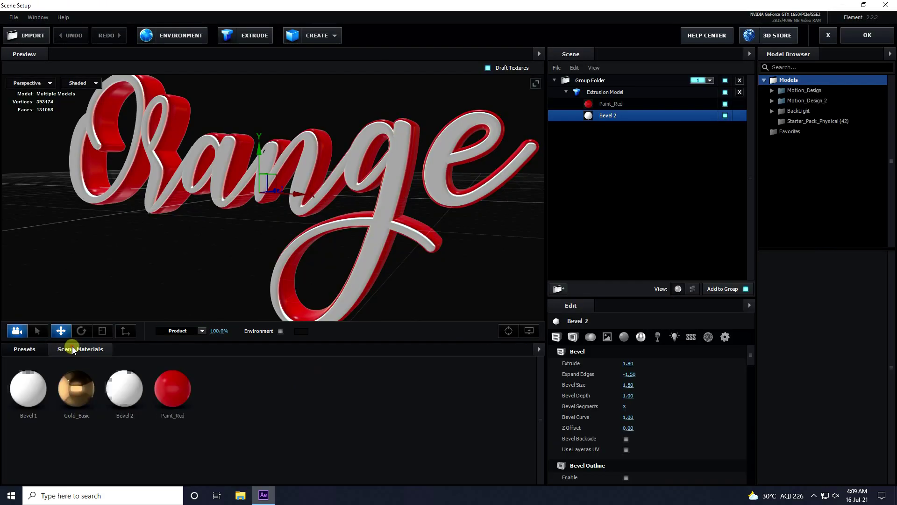
{"action": "right_click", "coordinate": [277, 392]}
{"action": "left_click", "coordinate": [304, 412]}
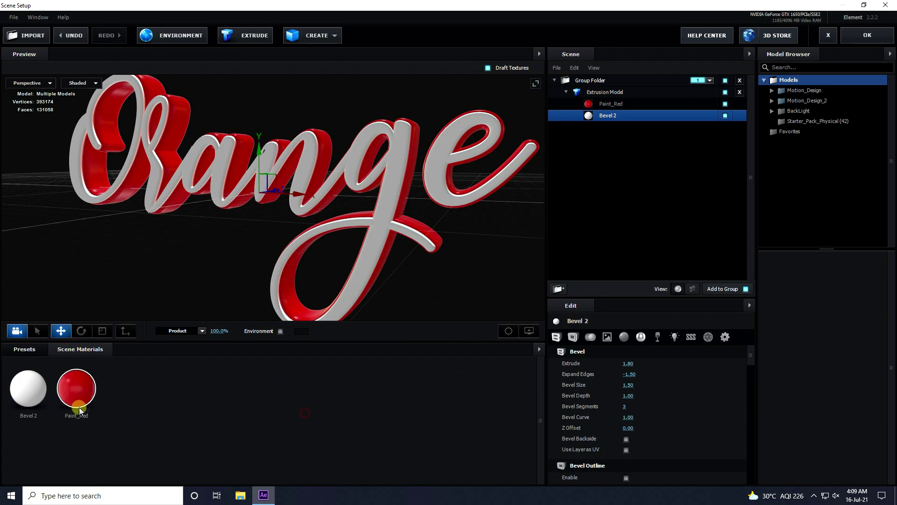
Step: Change the Paint_Red material's color to an orange-red with the green value at 65, and apply the scene setup
{"action": "left_click_drag", "start_coordinate": [68, 392], "coordinate": [78, 393]}
{"action": "scroll", "coordinate": [725, 411], "scroll_direction": "down", "scroll_amount": 3}
{"action": "left_click", "coordinate": [631, 419]}
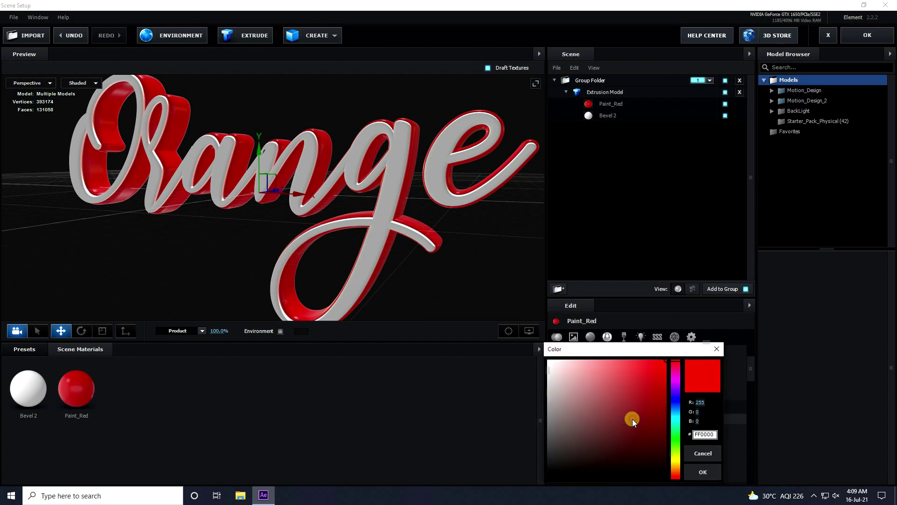
{"action": "left_click_drag", "start_coordinate": [676, 365], "coordinate": [671, 479]}
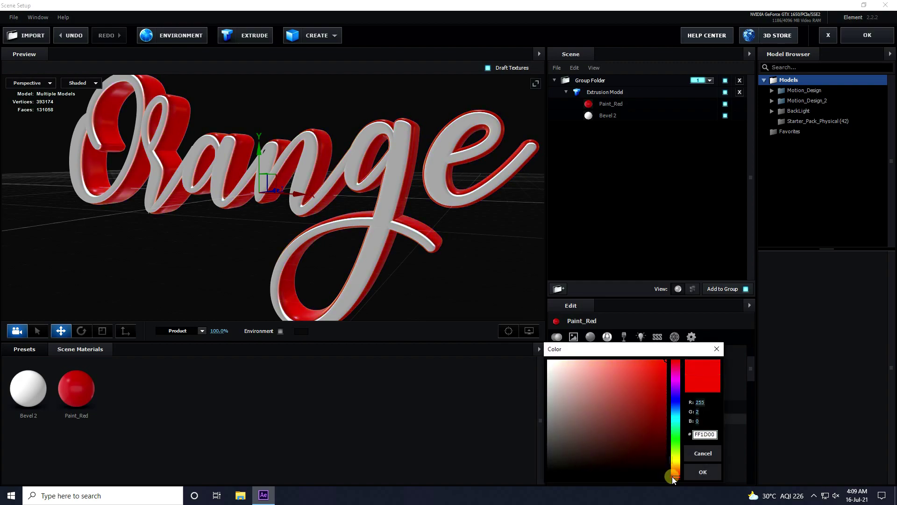
{"action": "left_click_drag", "start_coordinate": [681, 481], "coordinate": [678, 475]}
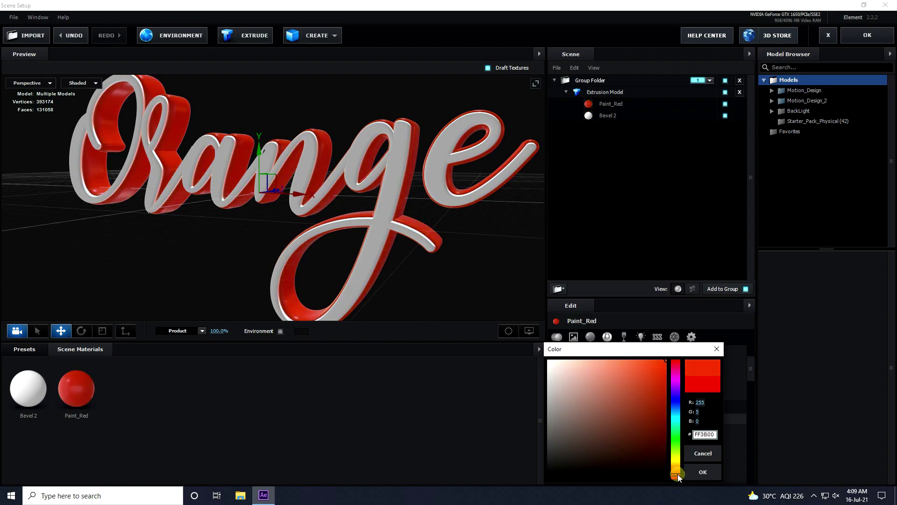
{"action": "left_click", "coordinate": [700, 411]}
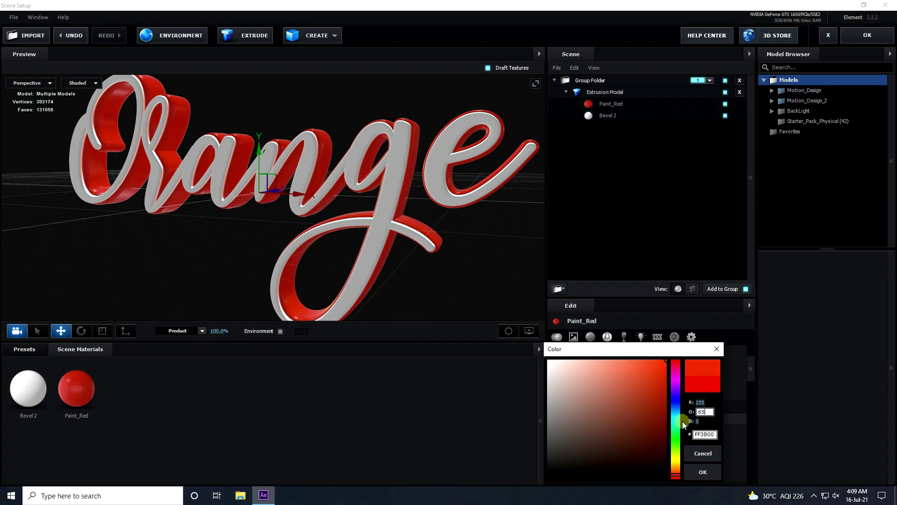
{"action": "left_click", "coordinate": [701, 472]}
{"action": "left_click_drag", "start_coordinate": [191, 306], "coordinate": [202, 214]}
{"action": "left_click", "coordinate": [867, 35]}
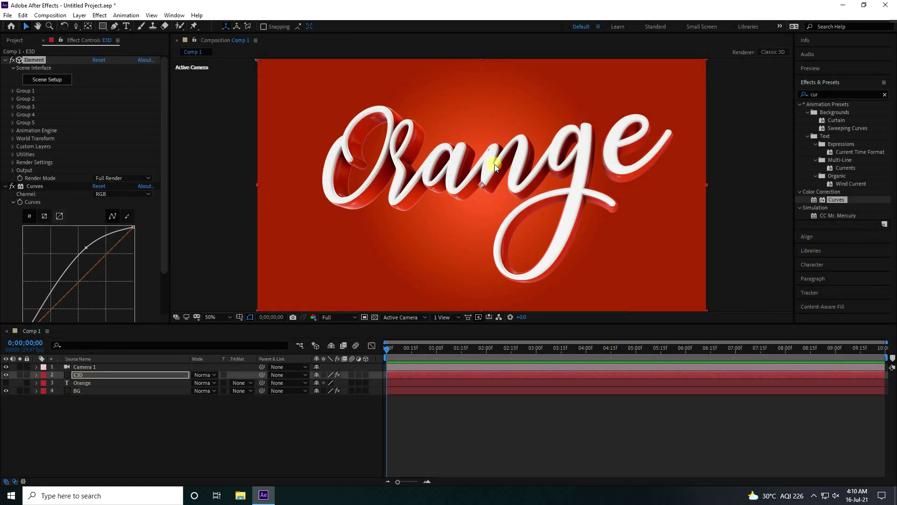
Step: Add a second Curves effect to the E3D layer and shape its RGB curve into a gentle S for more contrast
{"action": "left_click", "coordinate": [155, 426]}
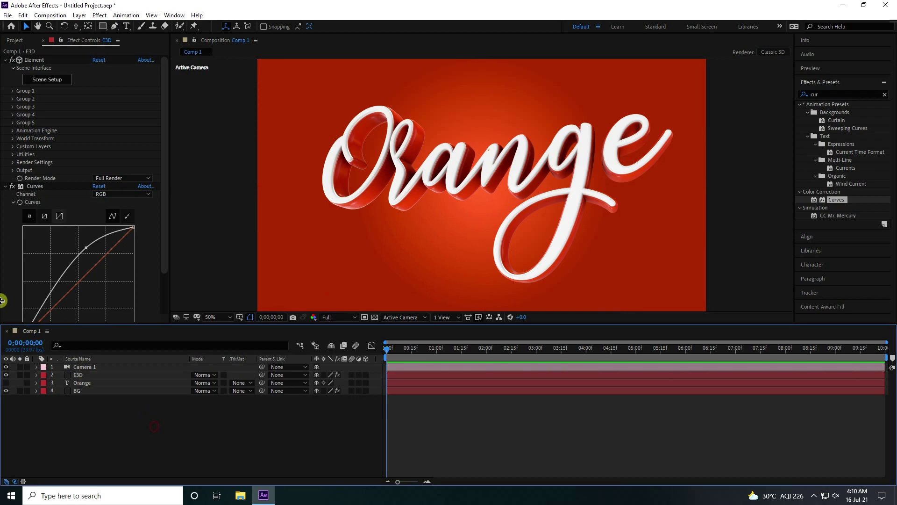
{"action": "left_click", "coordinate": [5, 188]}
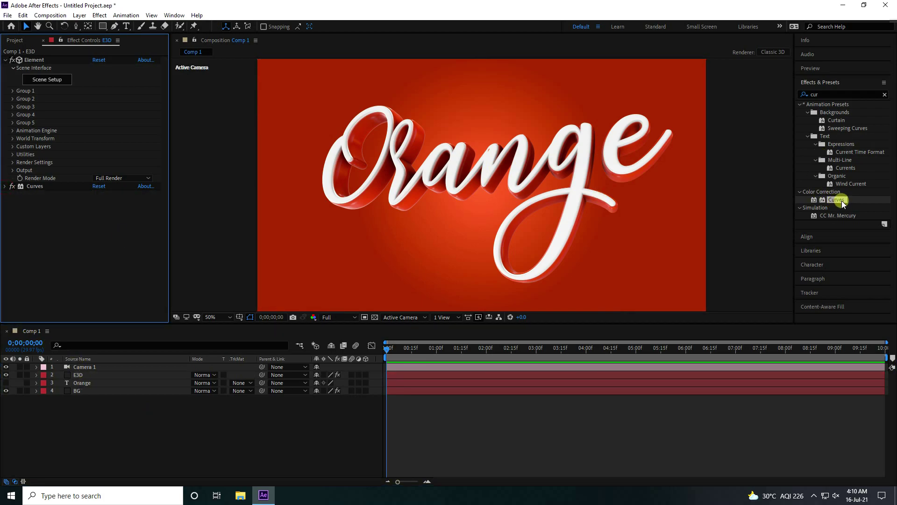
{"action": "left_click_drag", "start_coordinate": [78, 178], "coordinate": [44, 244]}
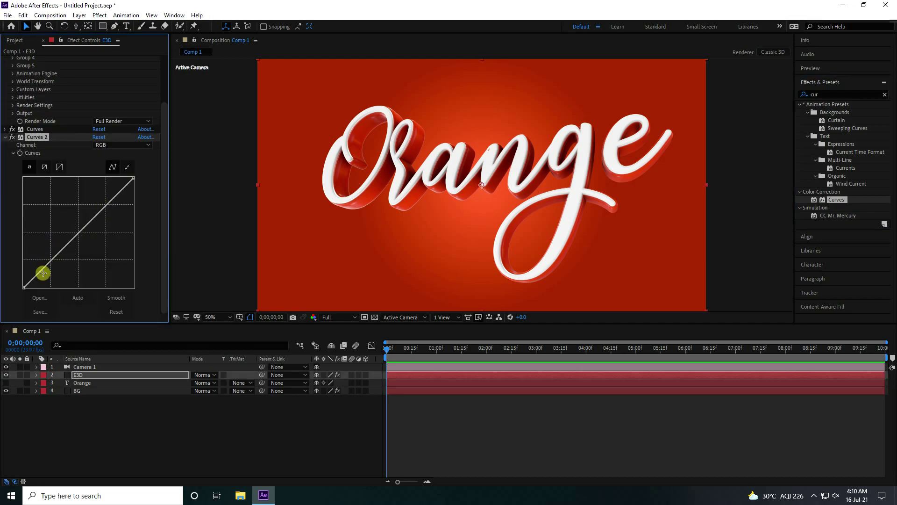
{"action": "left_click_drag", "start_coordinate": [37, 274], "coordinate": [31, 292]}
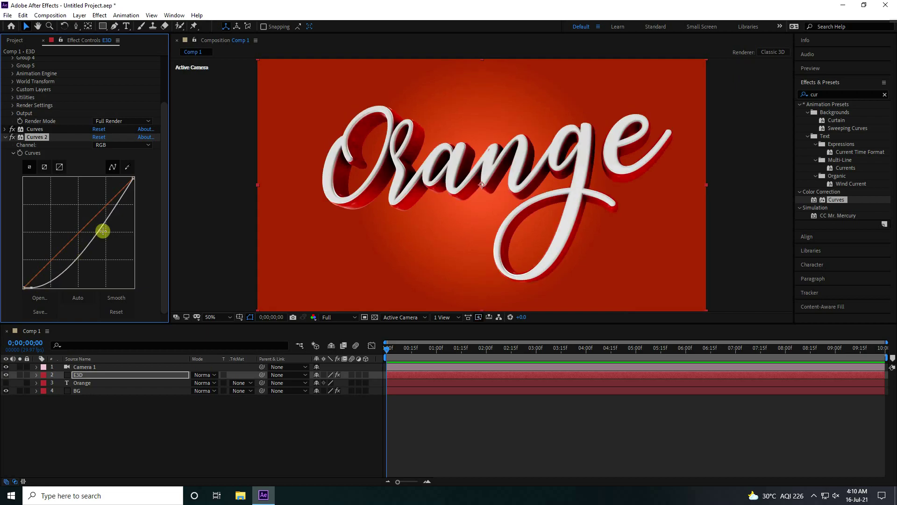
{"action": "left_click_drag", "start_coordinate": [106, 223], "coordinate": [97, 208]}
{"action": "left_click", "coordinate": [38, 295]}
{"action": "left_click_drag", "start_coordinate": [31, 288], "coordinate": [31, 284]}
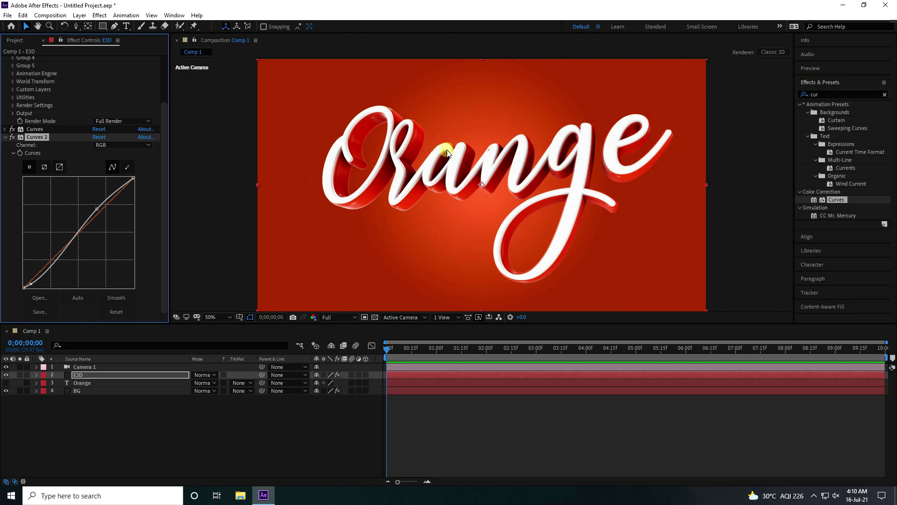
Step: Create a white Parallel light at 100% intensity with shadow casting enabled
{"action": "left_click", "coordinate": [196, 411]}
{"action": "right_click", "coordinate": [138, 428]}
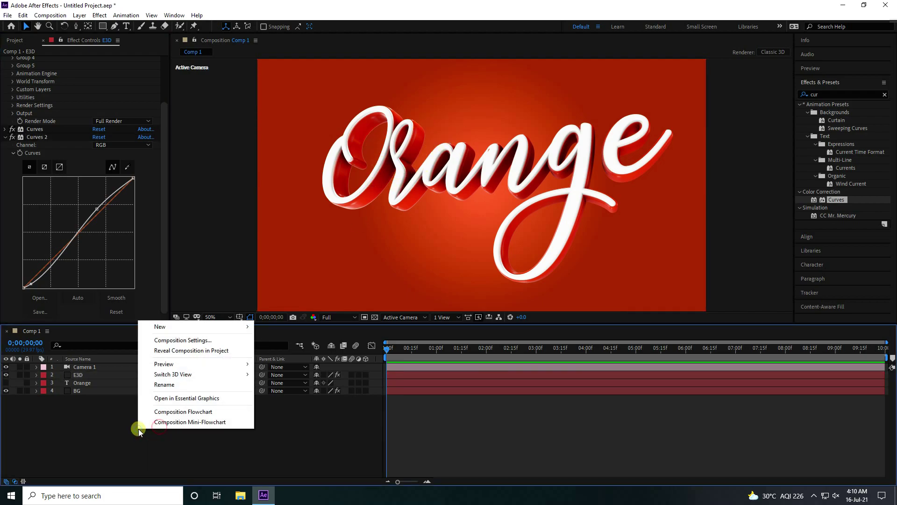
{"action": "mouse_move", "coordinate": [173, 327]}
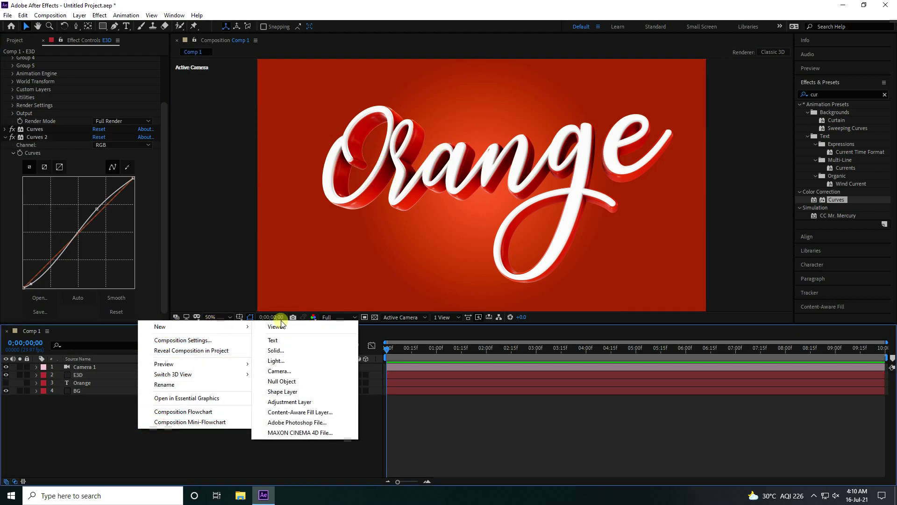
{"action": "left_click", "coordinate": [283, 360]}
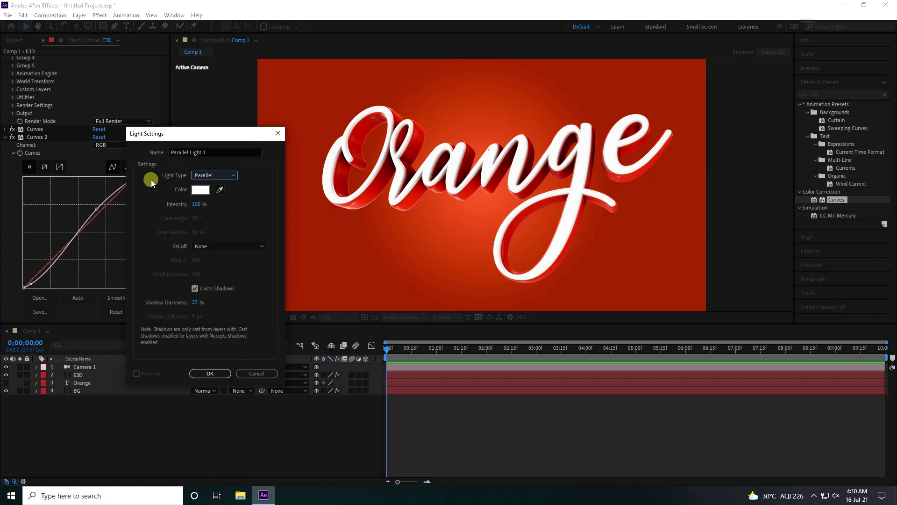
{"action": "left_click", "coordinate": [198, 176]}
{"action": "left_click", "coordinate": [209, 185]}
{"action": "left_click", "coordinate": [212, 373]}
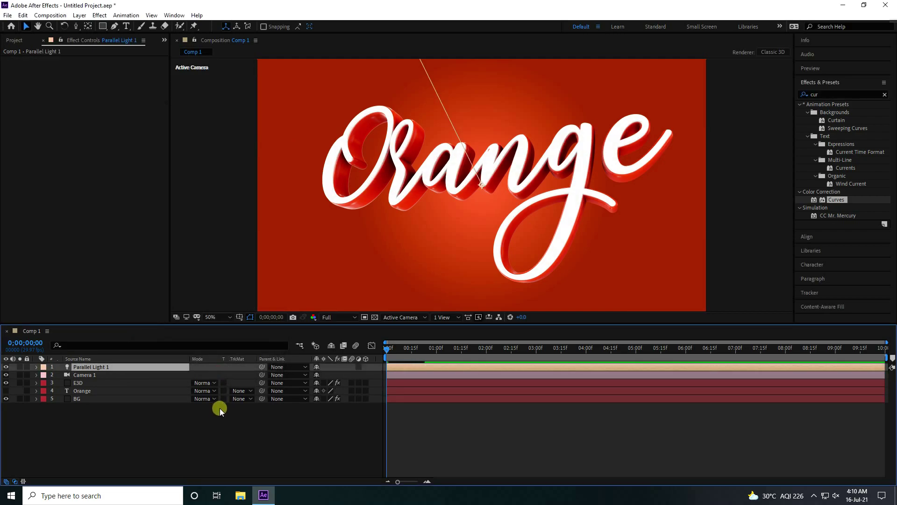
Step: Compare the title with Parallel Light 1 switched off and on, leaving the light enabled
{"action": "left_click", "coordinate": [5, 367]}
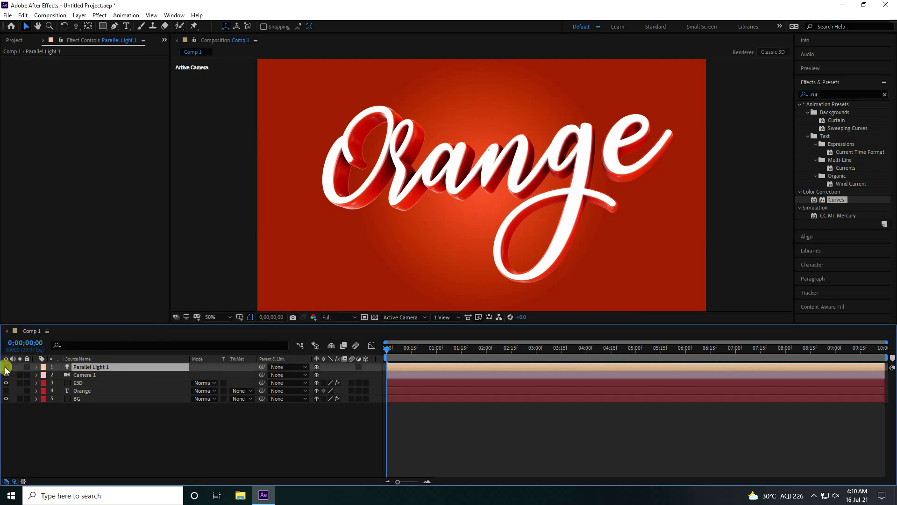
{"action": "left_click", "coordinate": [6, 367]}
{"action": "left_click", "coordinate": [5, 367]}
{"action": "left_click", "coordinate": [6, 367]}
{"action": "left_click", "coordinate": [6, 367]}
{"action": "left_click", "coordinate": [6, 368]}
{"action": "left_click", "coordinate": [6, 368]}
{"action": "left_click", "coordinate": [138, 457]}
{"action": "left_click", "coordinate": [6, 367]}
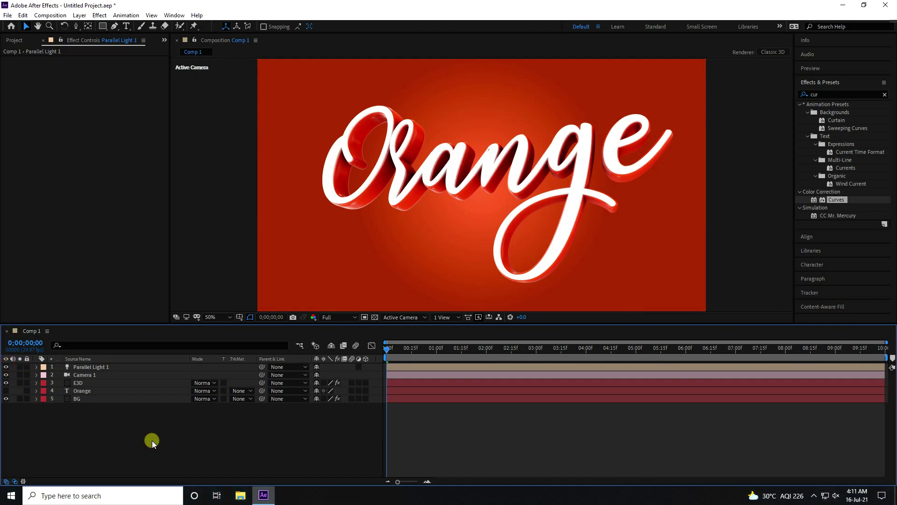
Step: Create a 1920 × 1080 solid named LIGHT 2 and place it directly above the BG layer
{"action": "right_click", "coordinate": [150, 440]}
{"action": "mouse_move", "coordinate": [171, 338]}
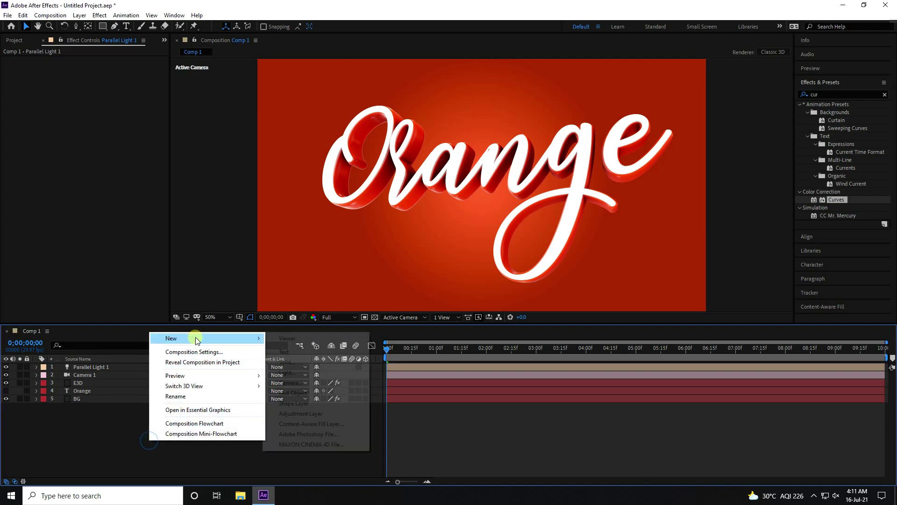
{"action": "left_click", "coordinate": [298, 365]}
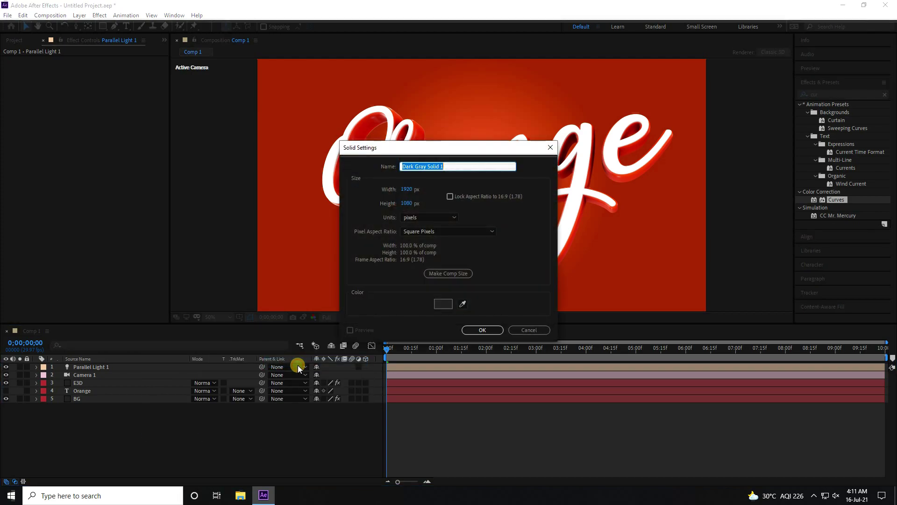
{"action": "type", "text": "LIGHT 2"}
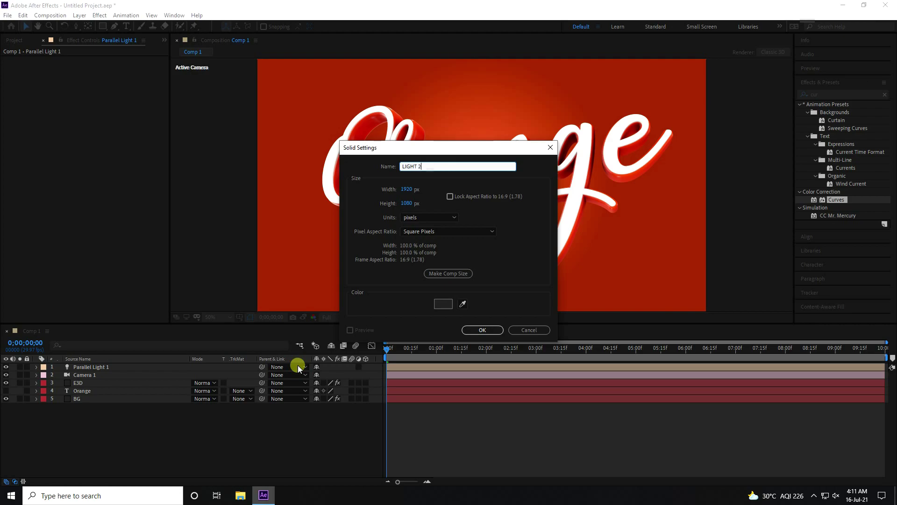
{"action": "left_click", "coordinate": [479, 330]}
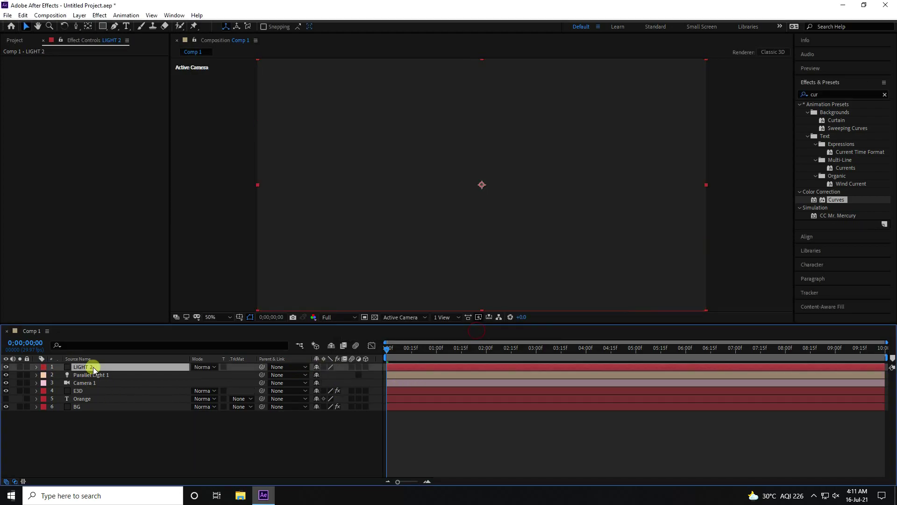
{"action": "left_click_drag", "start_coordinate": [94, 367], "coordinate": [88, 401]}
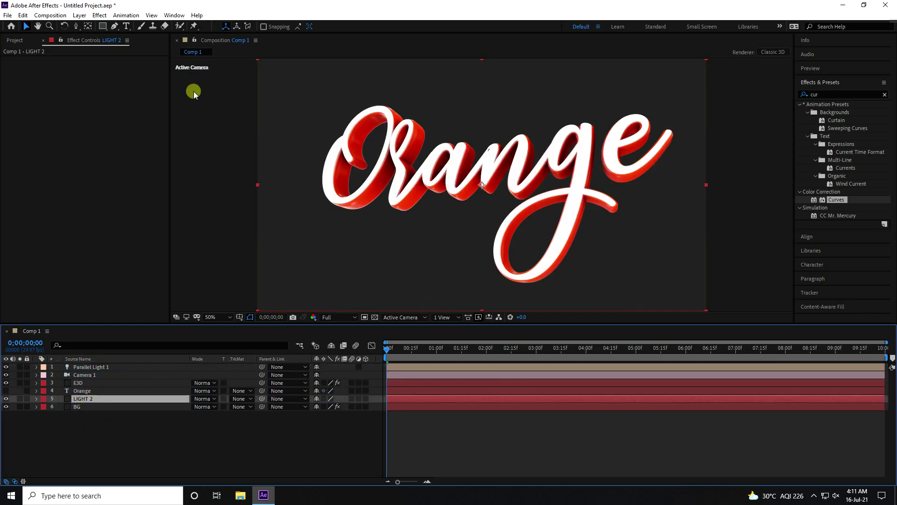
Step: Apply the Video Copilot Optical Flares effect to the LIGHT 2 layer
{"action": "left_click", "coordinate": [126, 15]}
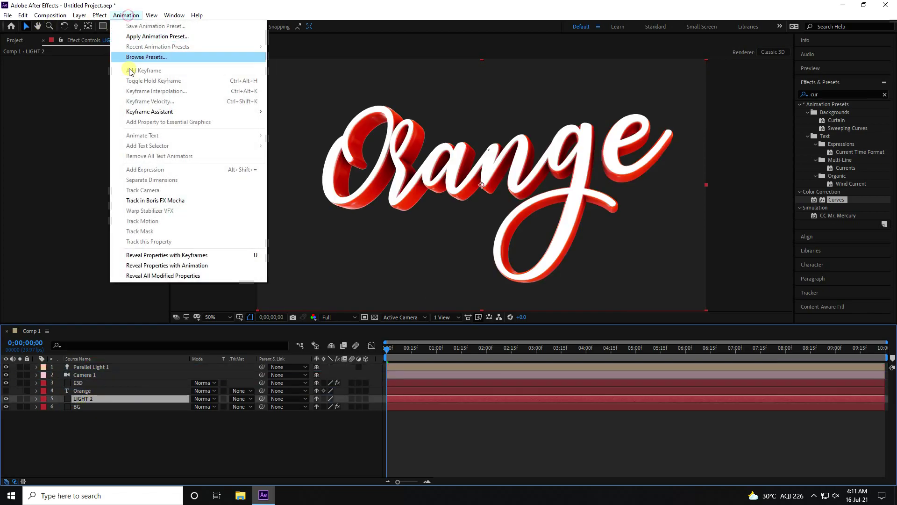
{"action": "mouse_move", "coordinate": [100, 15]}
{"action": "mouse_move", "coordinate": [123, 328]}
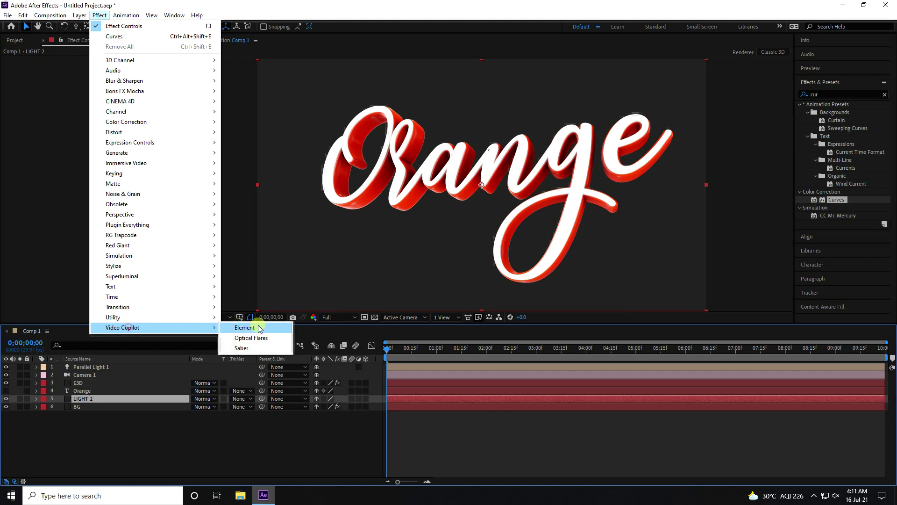
{"action": "left_click", "coordinate": [256, 338]}
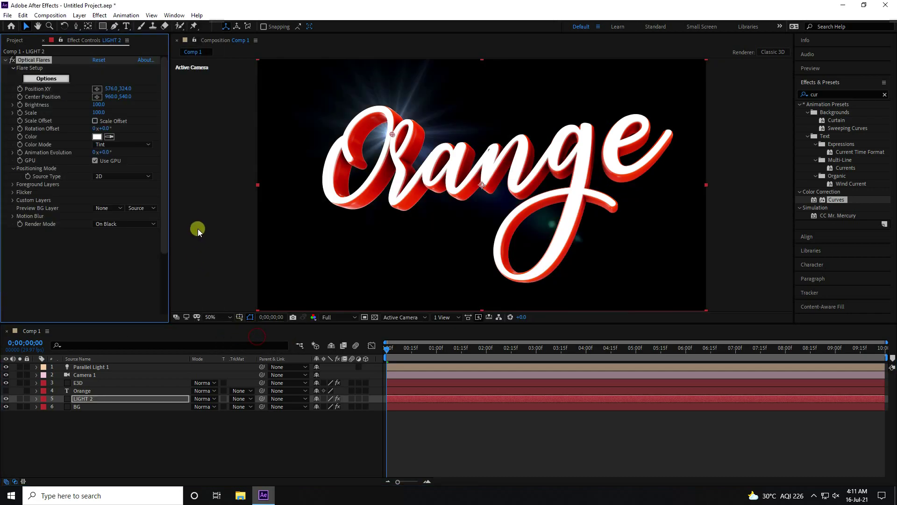
Step: Clear all default elements from the flare's stack and build it from a single basic Glow object
{"action": "left_click", "coordinate": [43, 79]}
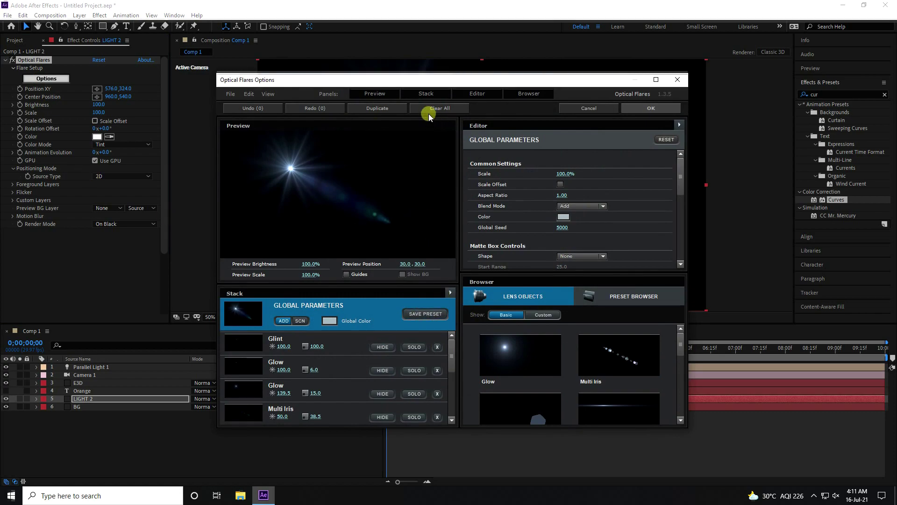
{"action": "left_click", "coordinate": [451, 107]}
{"action": "left_click", "coordinate": [423, 274]}
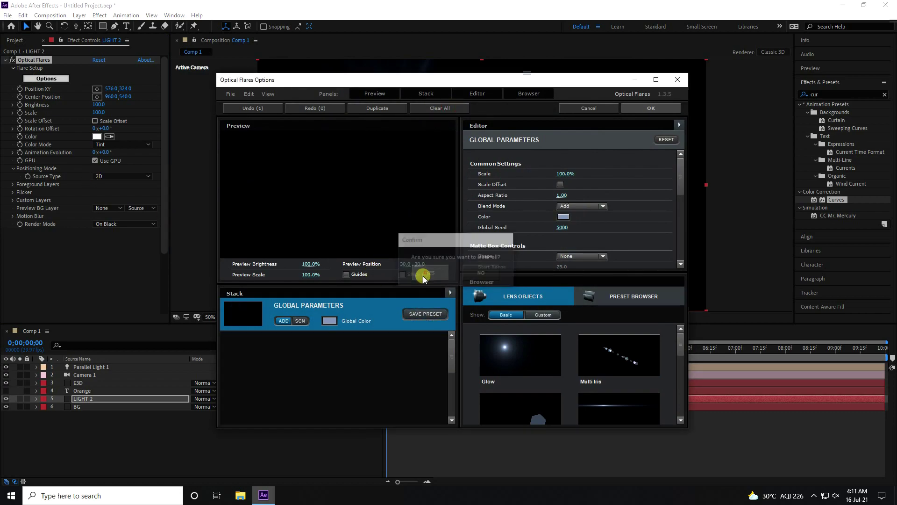
{"action": "left_click", "coordinate": [514, 351]}
{"action": "left_click", "coordinate": [652, 117]}
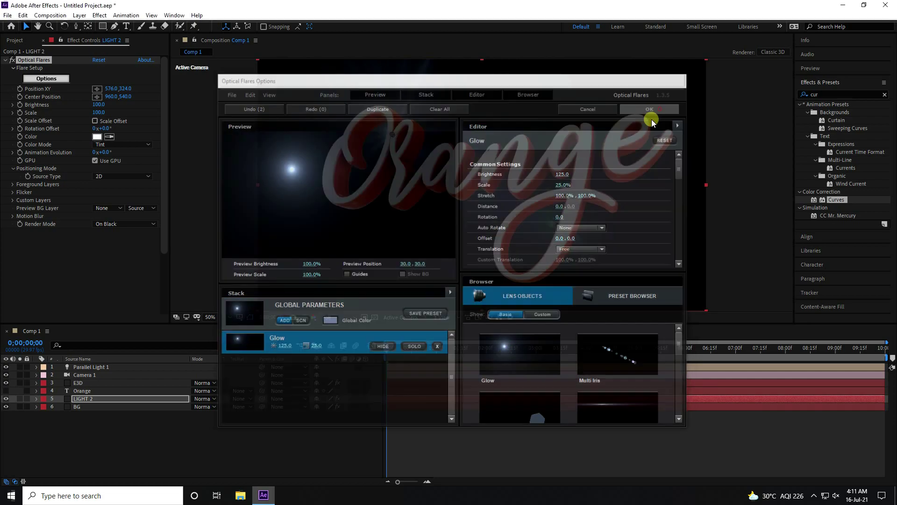
Step: Move the flare to the middle of the frame behind the title, at about 978, 524
{"action": "scroll", "coordinate": [356, 201], "scroll_direction": "down", "scroll_amount": 3}
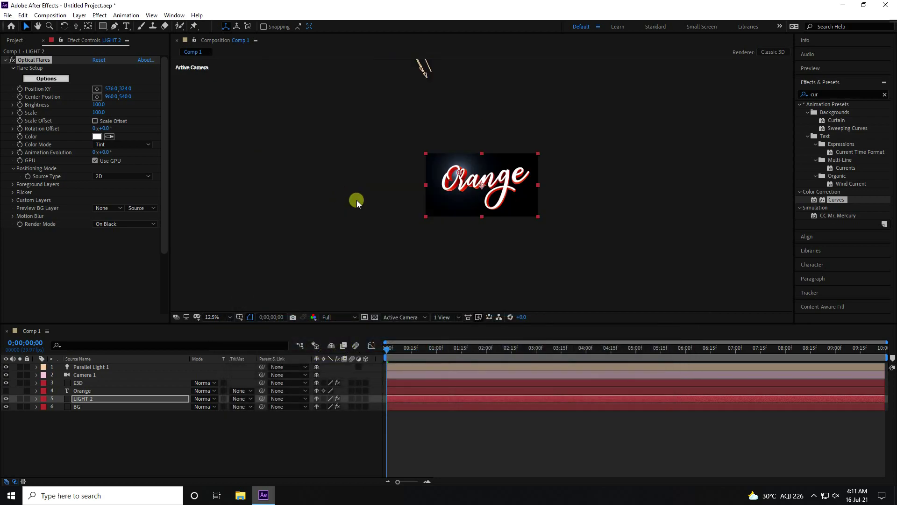
{"action": "scroll", "coordinate": [505, 205], "scroll_direction": "up", "scroll_amount": 4}
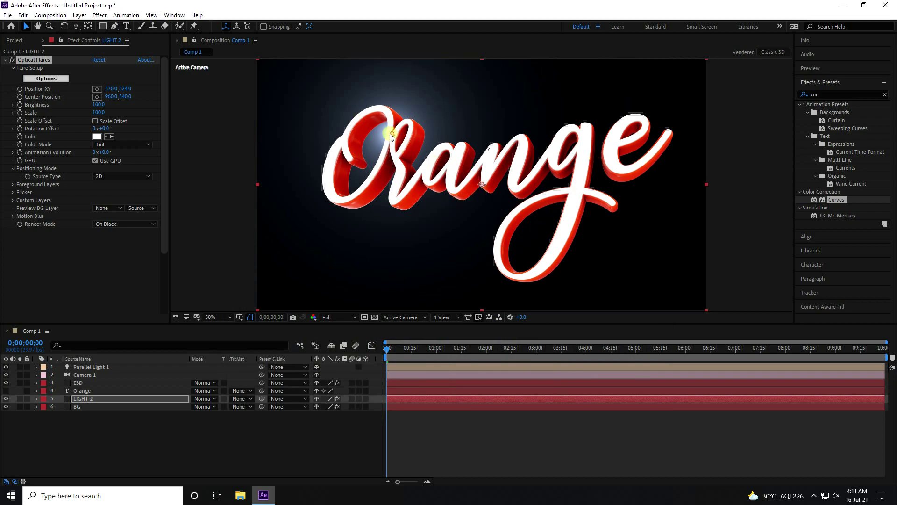
{"action": "left_click", "coordinate": [35, 59]}
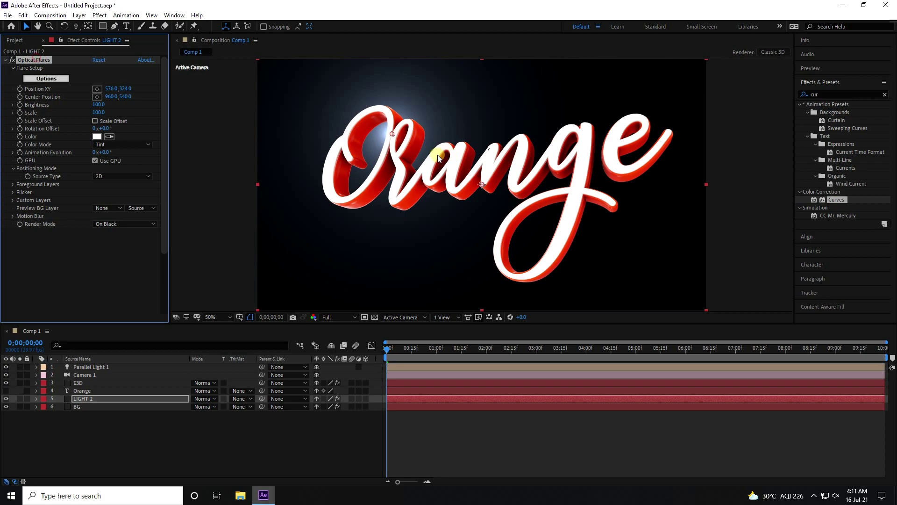
{"action": "left_click_drag", "start_coordinate": [385, 136], "coordinate": [487, 183]}
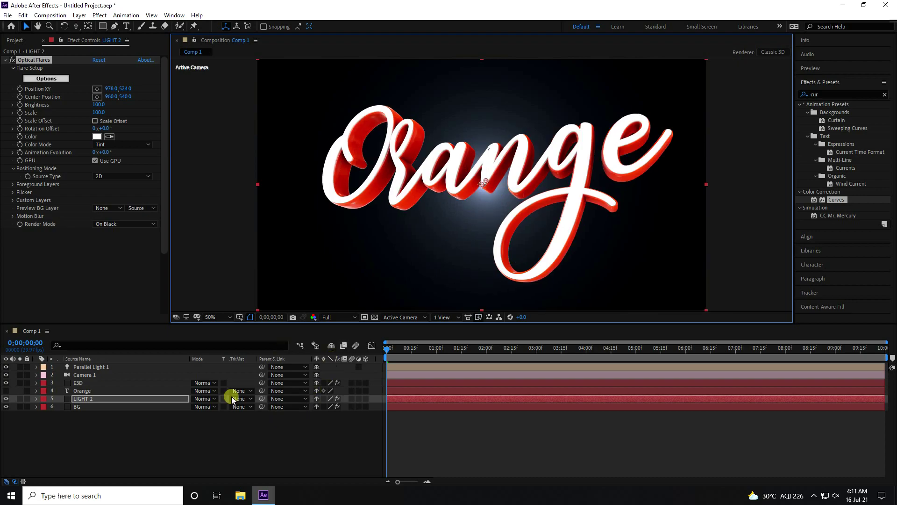
Step: Set the LIGHT 2 layer's blending mode to Add
{"action": "left_click", "coordinate": [184, 437]}
{"action": "left_click", "coordinate": [91, 400]}
{"action": "left_click", "coordinate": [206, 399]}
{"action": "left_click", "coordinate": [251, 176]}
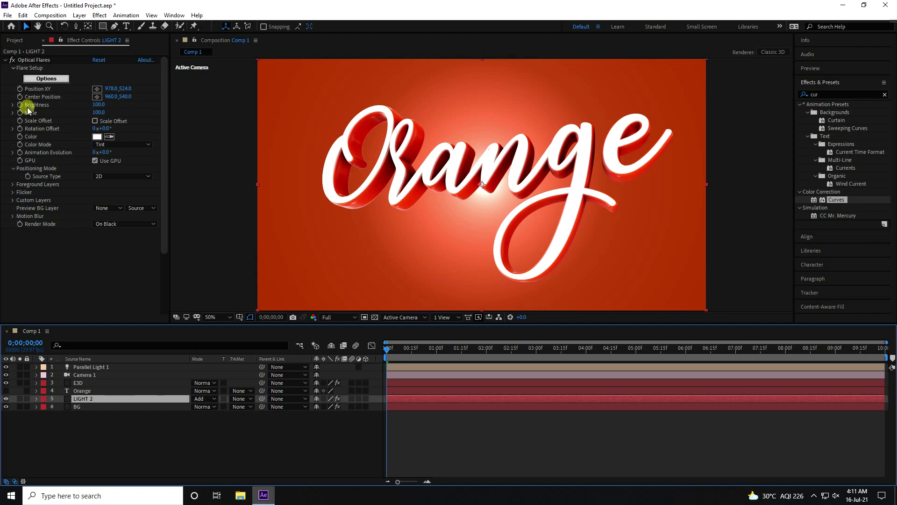
Step: Set the Optical Flares Scale to 200 and Brightness to 50
{"action": "left_click", "coordinate": [98, 112]}
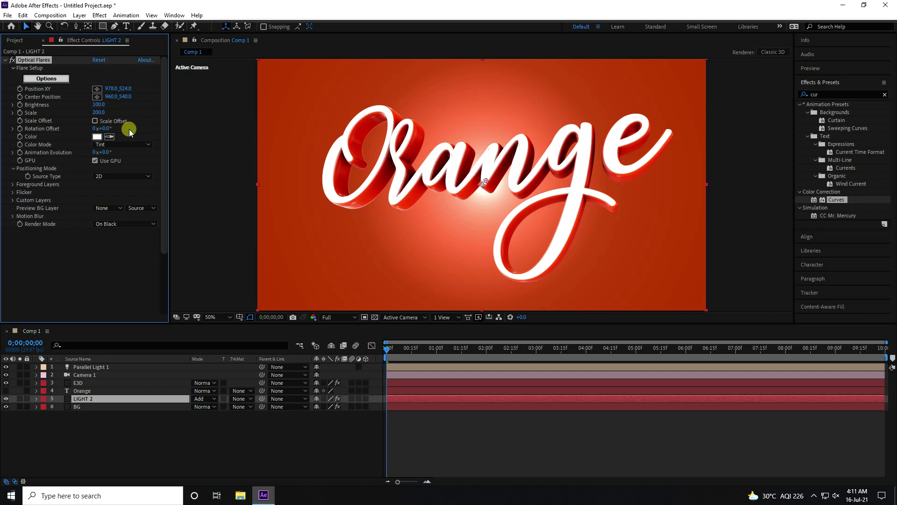
{"action": "key", "text": "Return"}
{"action": "left_click", "coordinate": [95, 105]}
{"action": "type", "text": "50"}
{"action": "key", "text": "Return"}
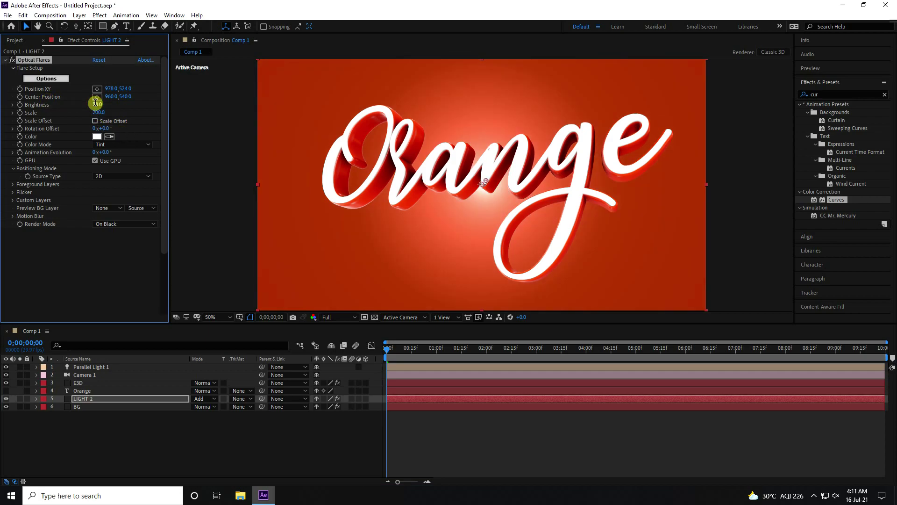
Step: Tint the LIGHT 2 flare orange by setting its color to hue 25° and saturation 100%
{"action": "left_click", "coordinate": [97, 136]}
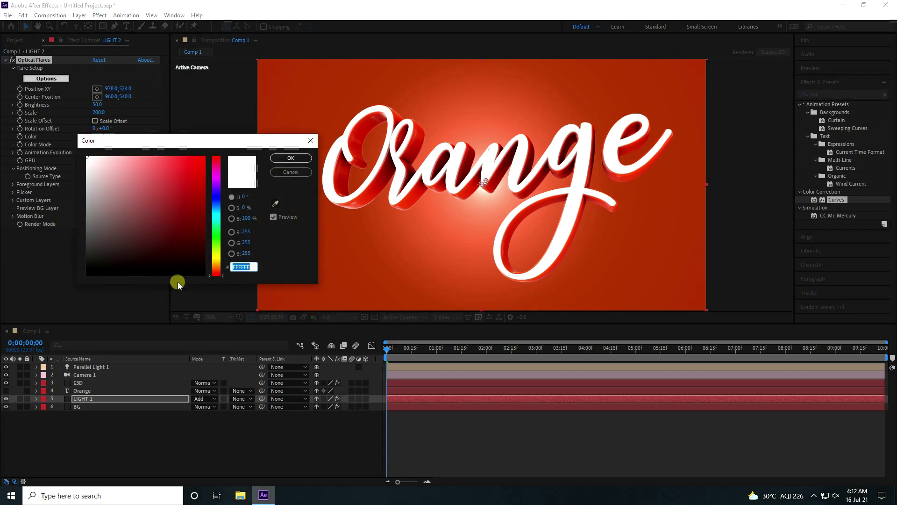
{"action": "left_click", "coordinate": [244, 197]}
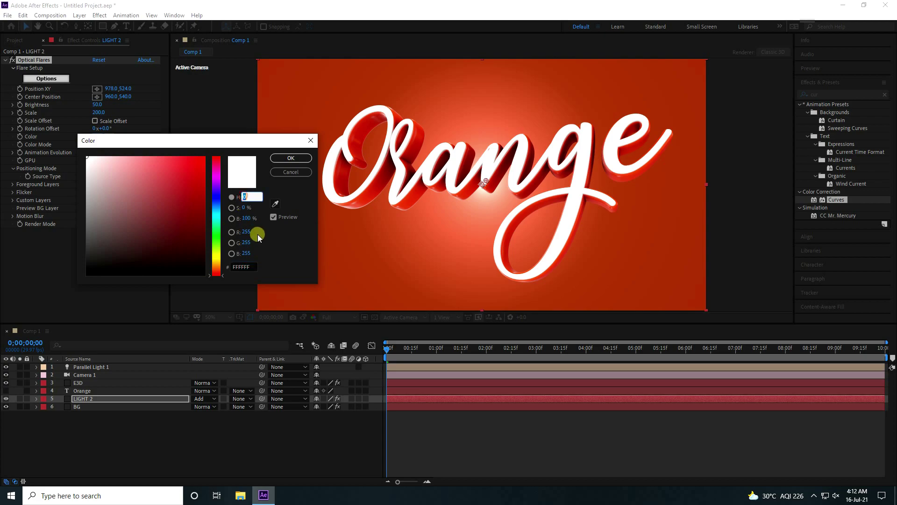
{"action": "type", "text": "25"}
{"action": "key", "text": "Tab"}
{"action": "type", "text": "10"}
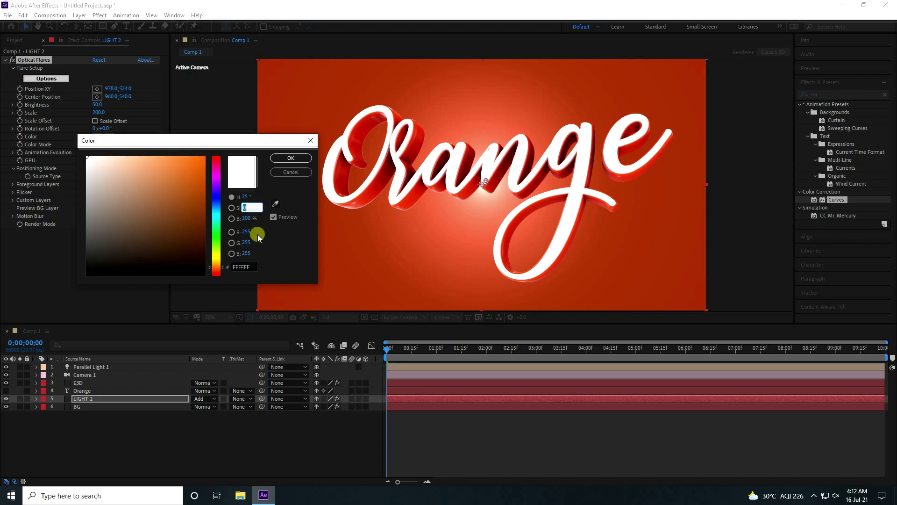
{"action": "type", "text": "0"}
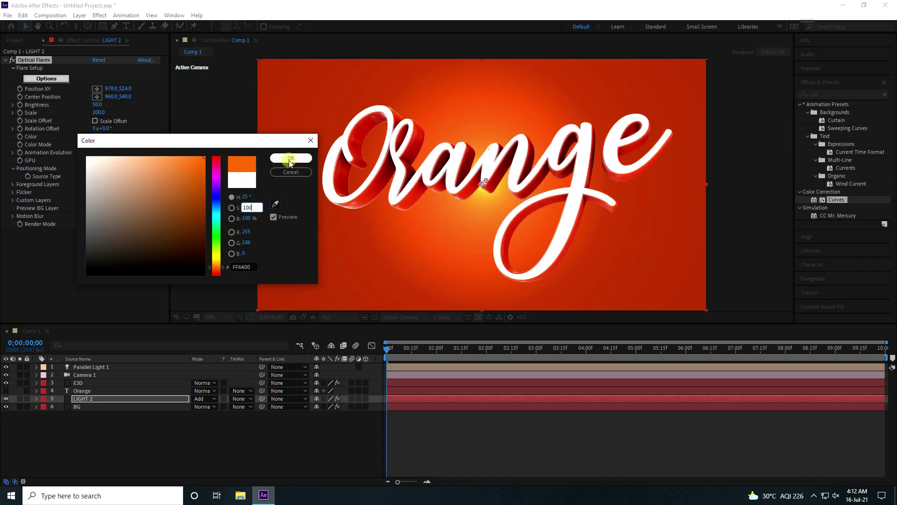
{"action": "left_click", "coordinate": [287, 157]}
Step: Examine the title and the orange glow behind it in the composition view, both zoomed out and enlarged to the full window
{"action": "left_click", "coordinate": [276, 424]}
{"action": "scroll", "coordinate": [470, 183], "scroll_direction": "down", "scroll_amount": 2}
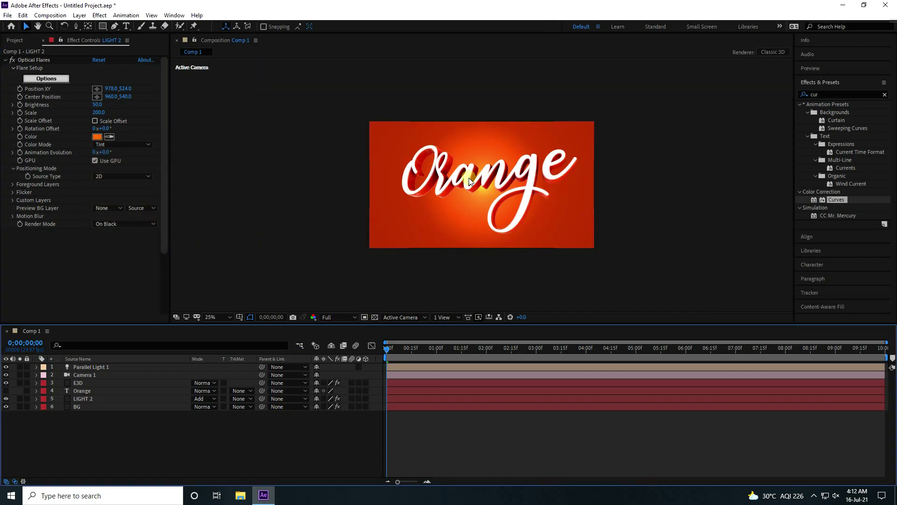
{"action": "scroll", "coordinate": [473, 190], "scroll_direction": "up", "scroll_amount": 2}
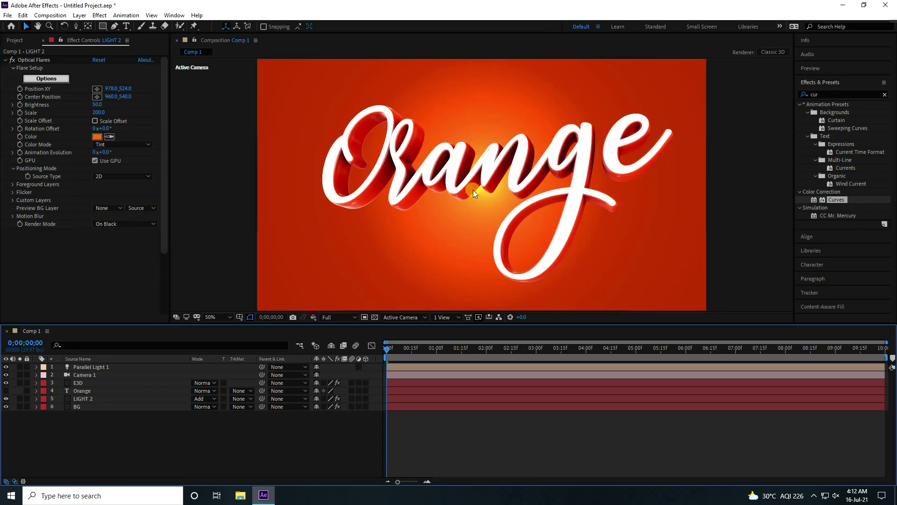
{"action": "left_click", "coordinate": [307, 268]}
{"action": "key", "text": "grave"}
{"action": "scroll", "coordinate": [371, 284], "scroll_direction": "up", "scroll_amount": 1}
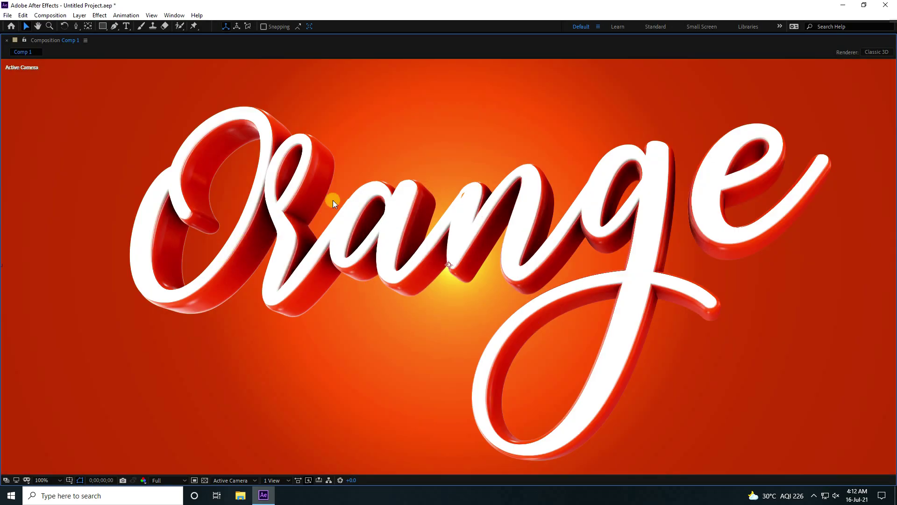
{"action": "key", "text": "grave"}
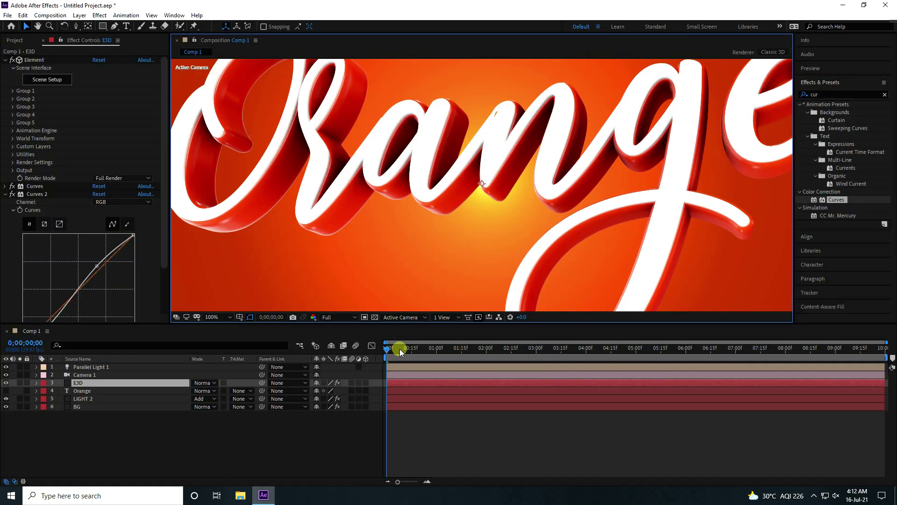
{"action": "scroll", "coordinate": [449, 237], "scroll_direction": "down", "scroll_amount": 1}
Step: Add a Position keyframe to Camera 1 at the composition's last frame, 0;00;09;29
{"action": "left_click_drag", "start_coordinate": [388, 350], "coordinate": [893, 357]}
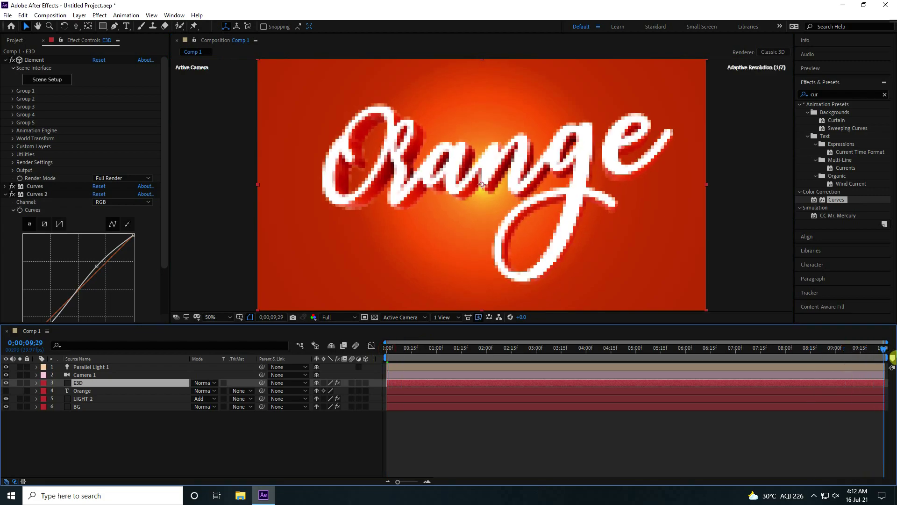
{"action": "left_click", "coordinate": [88, 375]}
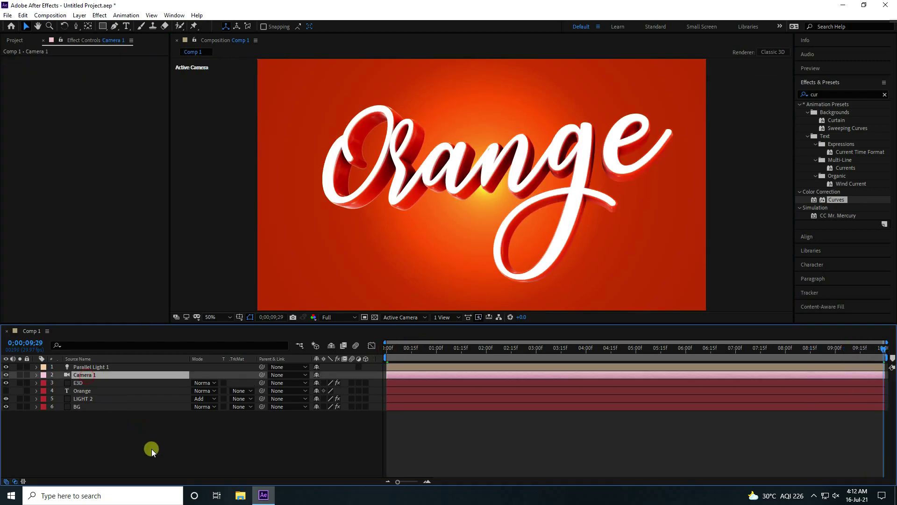
{"action": "key", "text": "p"}
{"action": "left_click", "coordinate": [60, 383]}
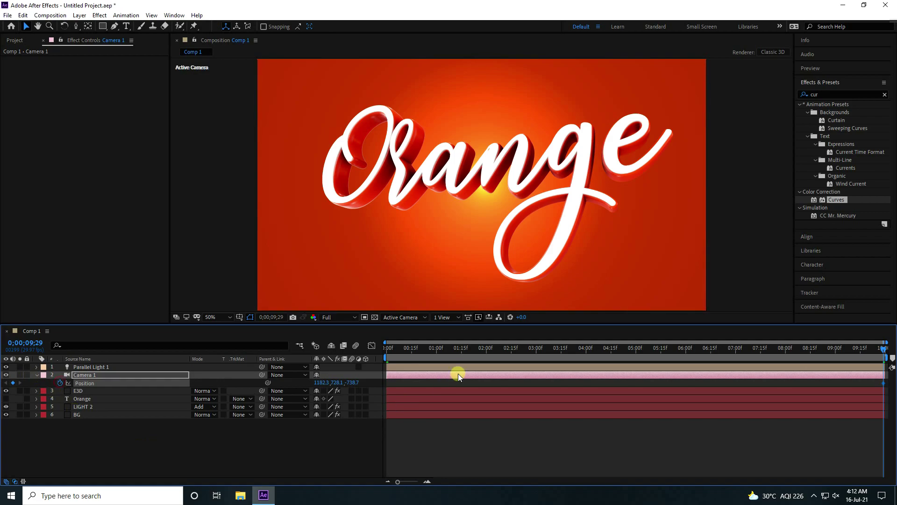
Step: At the first frame, orbit and dolly Camera 1 to an angled close-up of the title, keyframing Position at about 1201.7, 626.4, -590.9
{"action": "left_click_drag", "start_coordinate": [423, 348], "coordinate": [361, 349]}
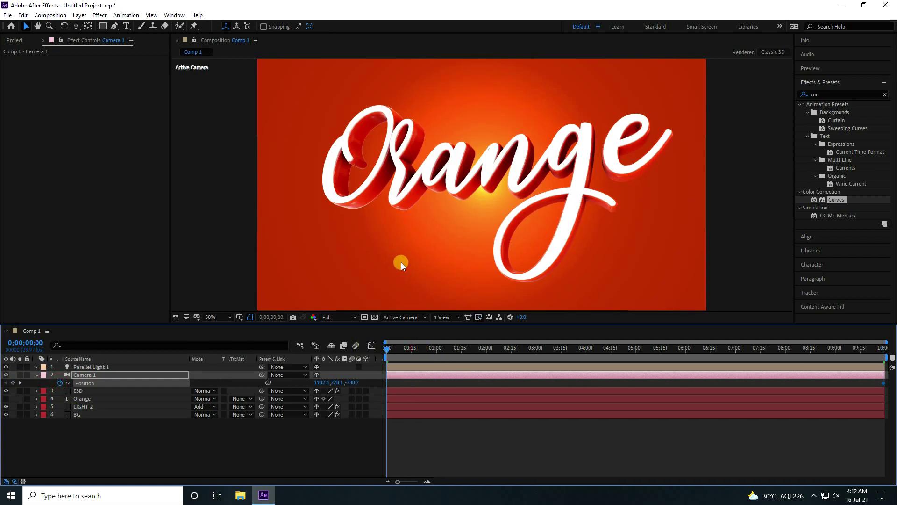
{"action": "key", "text": "c"}
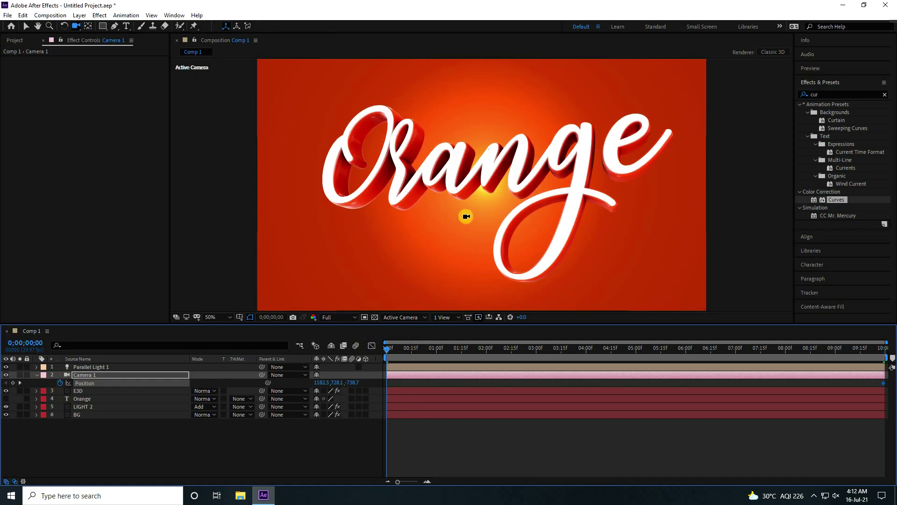
{"action": "left_click_drag", "start_coordinate": [481, 222], "coordinate": [463, 227]}
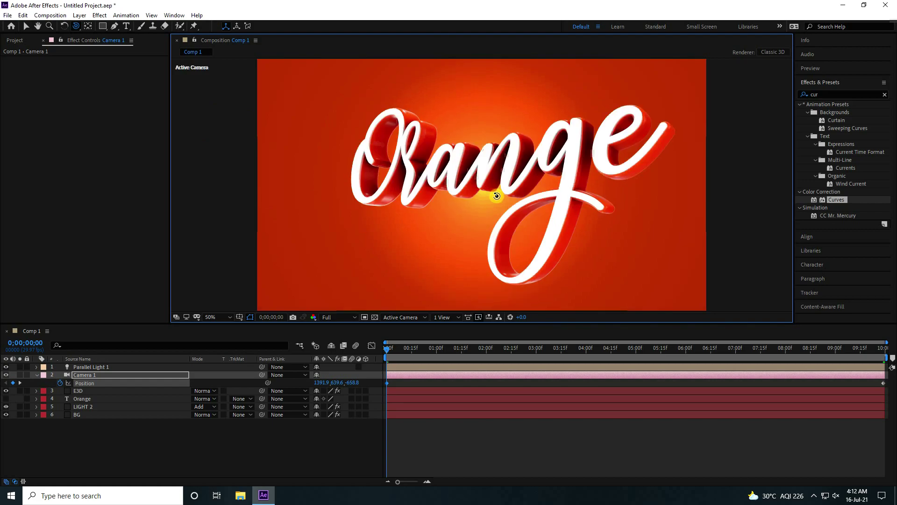
{"action": "left_click_drag", "start_coordinate": [497, 196], "coordinate": [505, 169]}
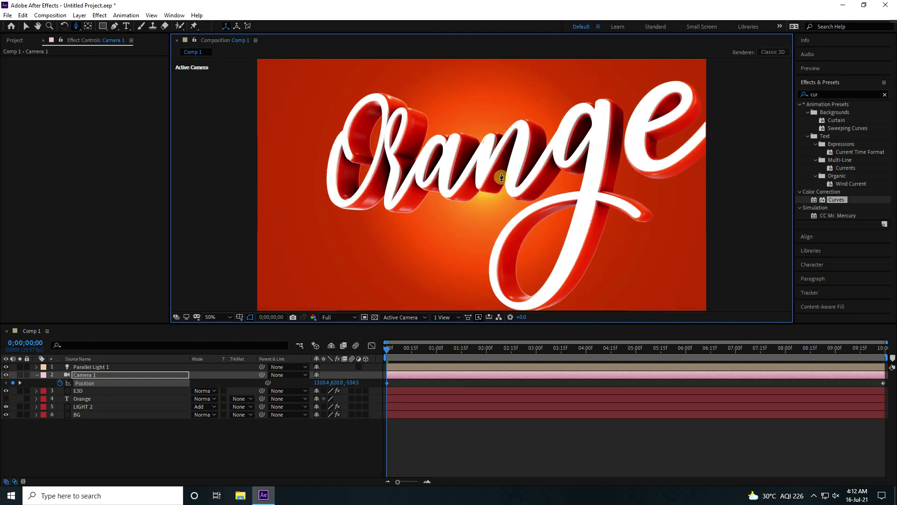
{"action": "key", "text": "c"}
{"action": "key", "text": "c"}
{"action": "left_click_drag", "start_coordinate": [501, 177], "coordinate": [509, 180]}
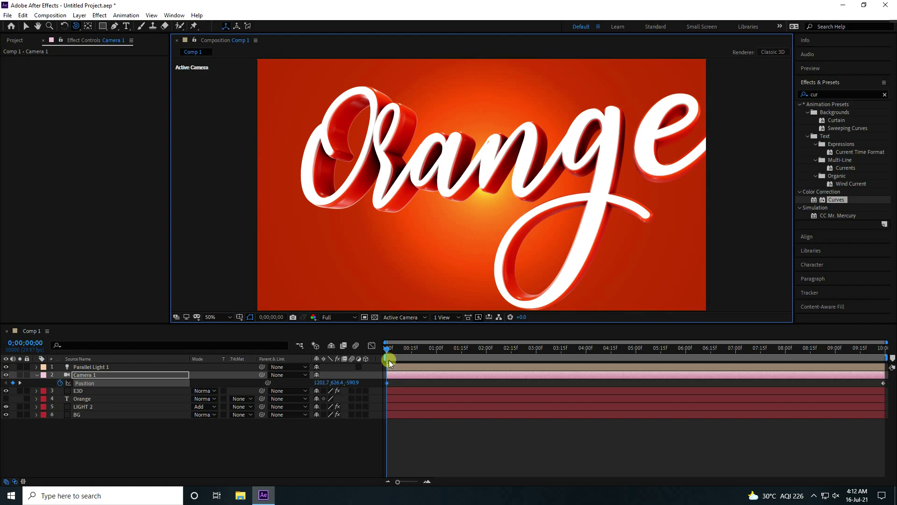
Step: Apply Easy Ease to both the starting and ending Position keyframes of Camera 1
{"action": "left_click", "coordinate": [400, 416]}
{"action": "left_click", "coordinate": [386, 382]}
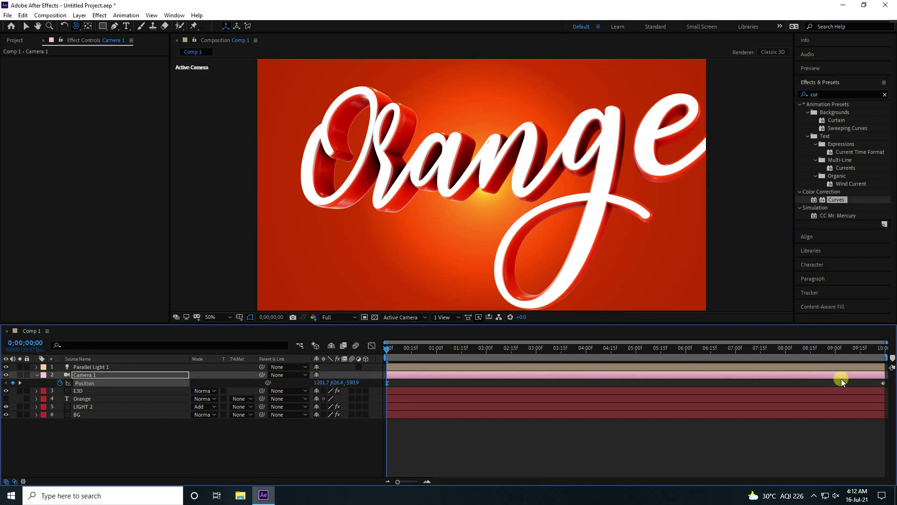
{"action": "left_click", "coordinate": [883, 383]}
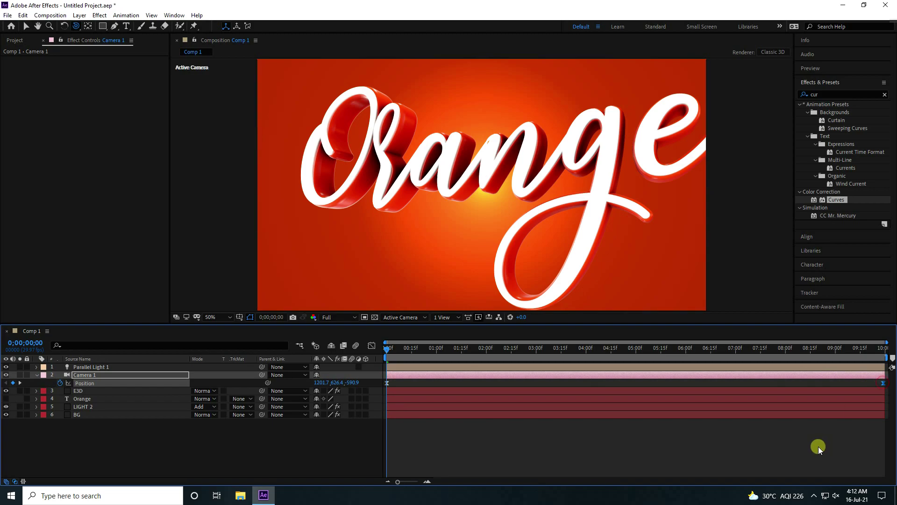